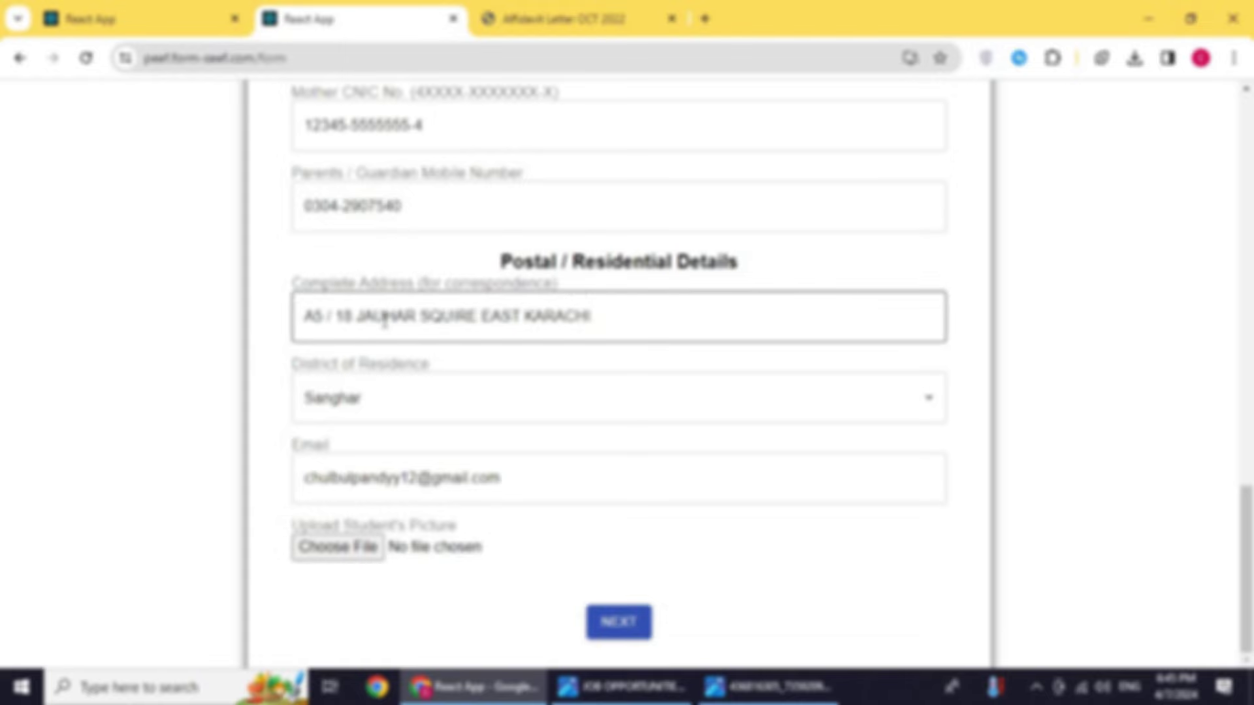
# Confirm the selected district of residence and continue to the matriculation and intermediate details.
pyautogui.click(384, 398)
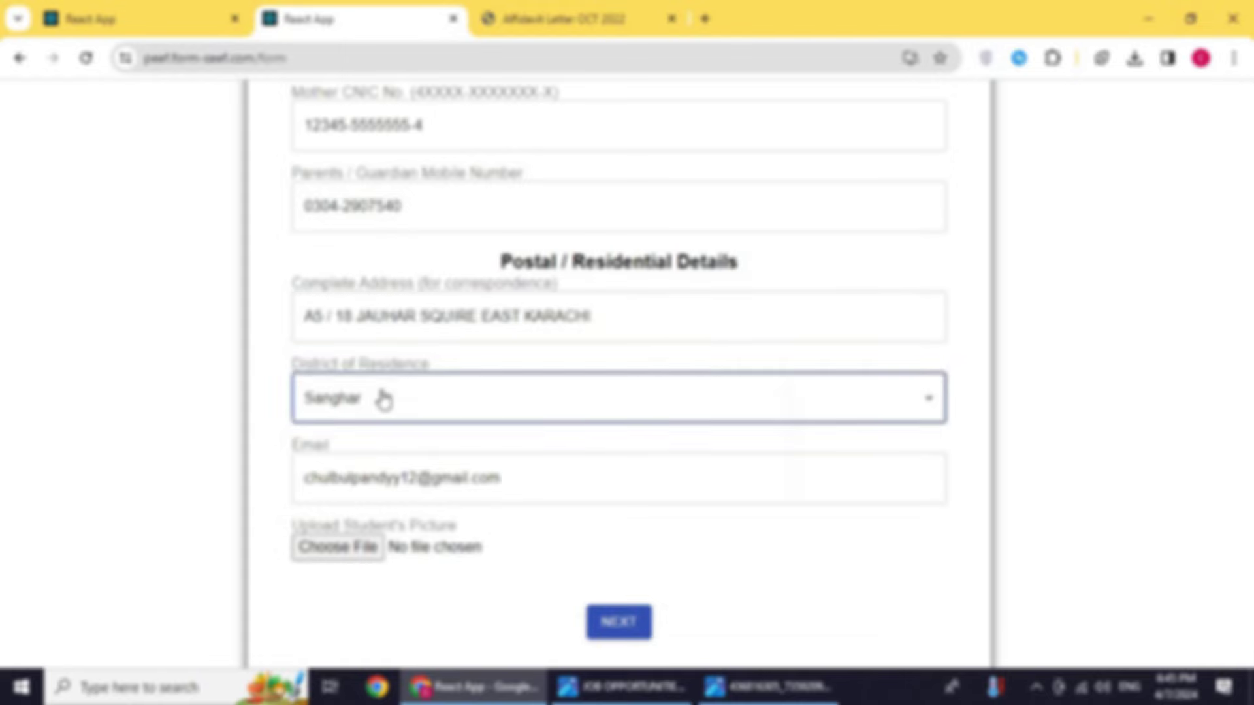
pyautogui.click(384, 398)
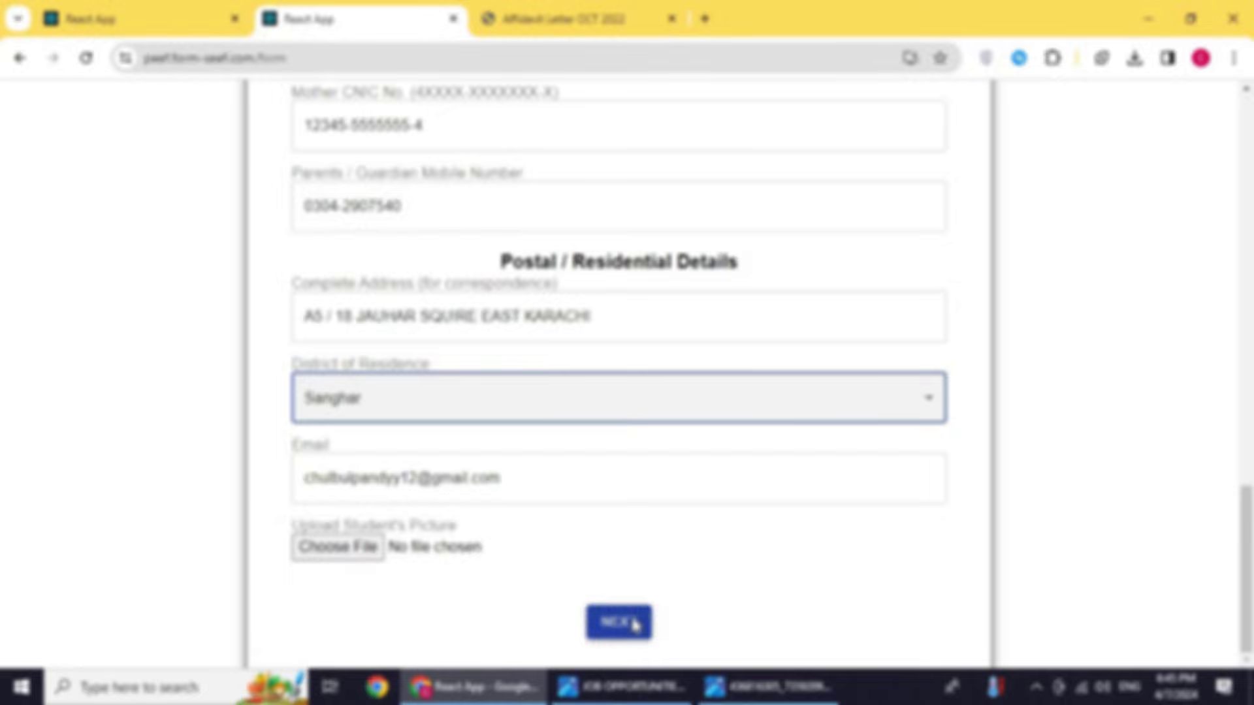
pyautogui.click(632, 623)
pyautogui.scroll(15, 519, 425)
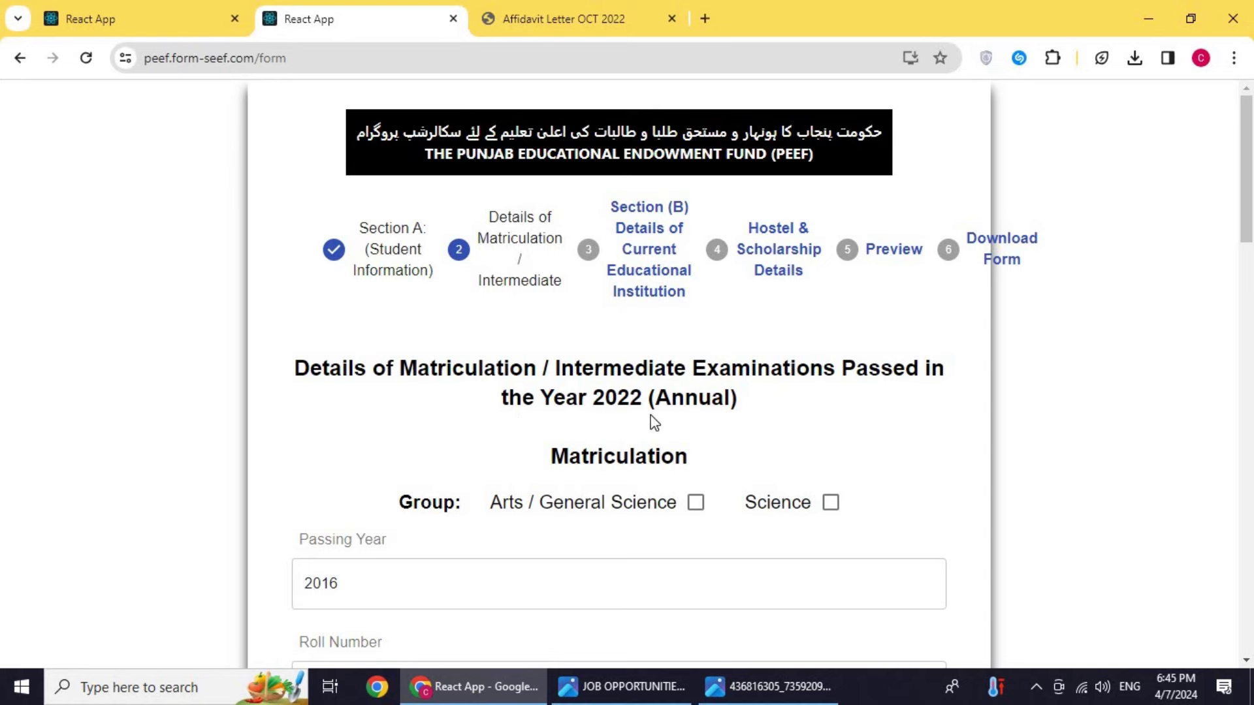
# Choose Science as the Matriculation group.
pyautogui.scroll(-3, 654, 422)
pyautogui.scroll(3, 654, 421)
pyautogui.click(831, 504)
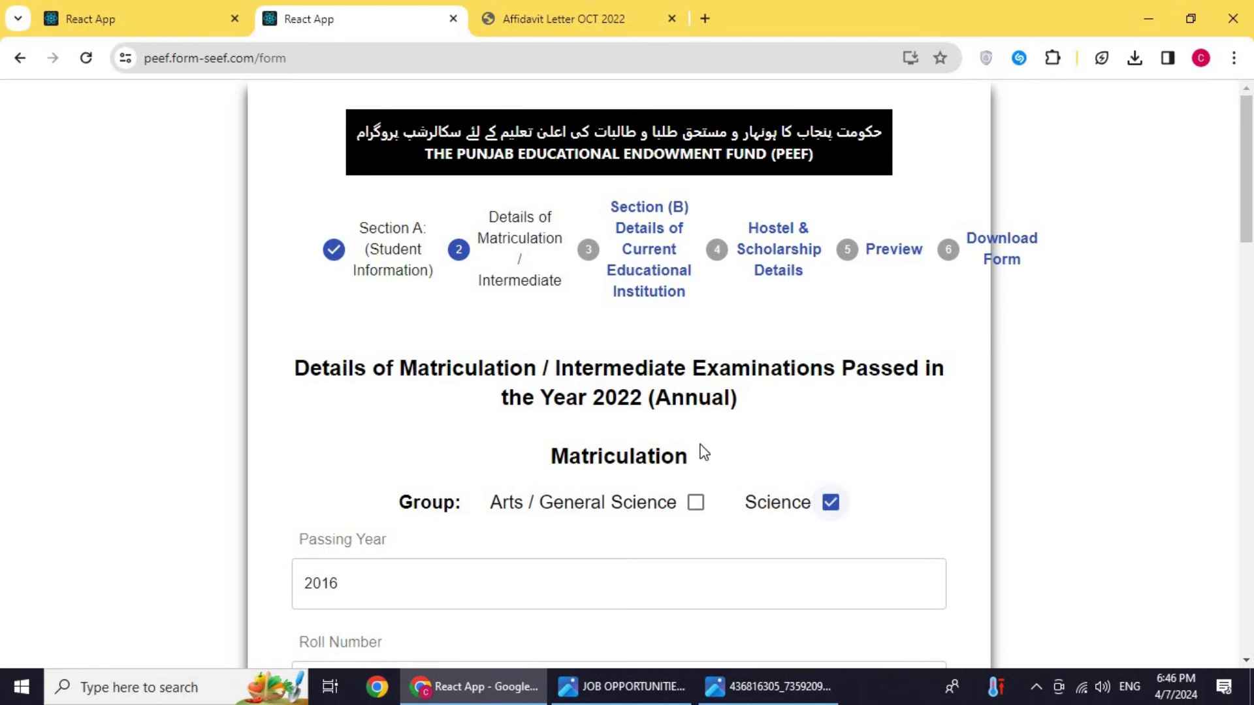
# Check the Matriculation passing year, roll number and marks, and choose Pre-Engineering as the Intermediate group.
pyautogui.scroll(-4, 785, 421)
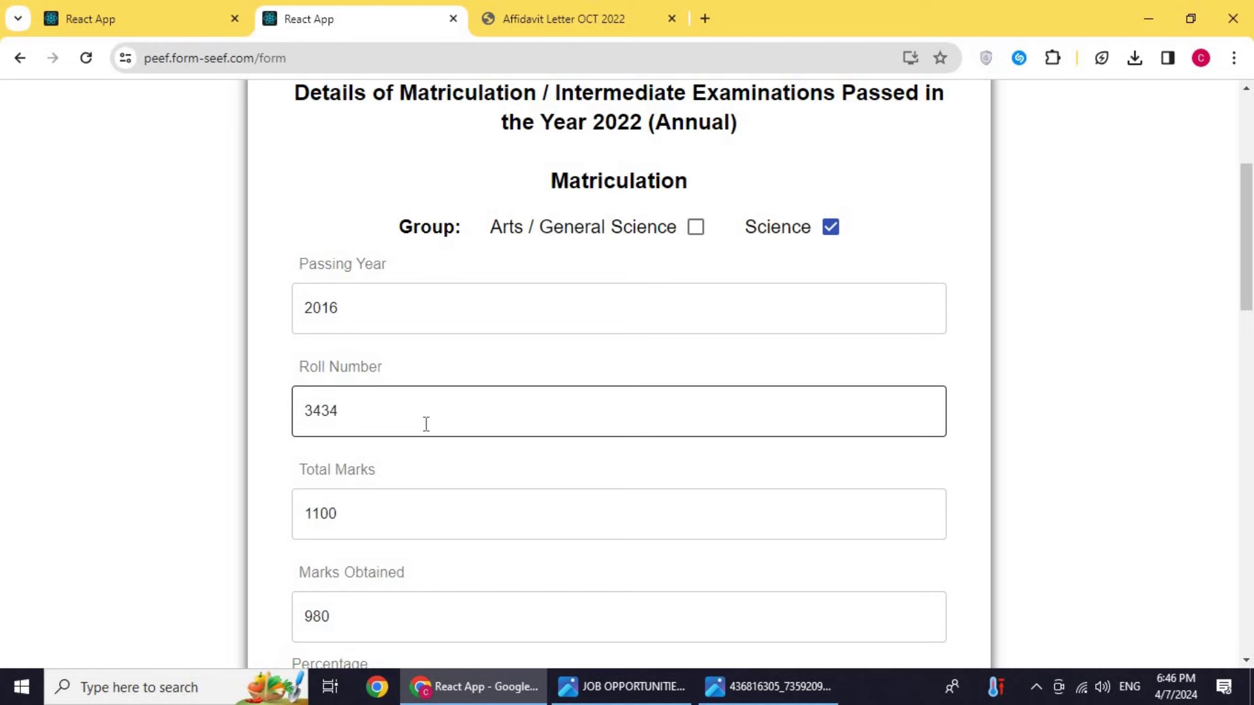
pyautogui.scroll(-1, 426, 424)
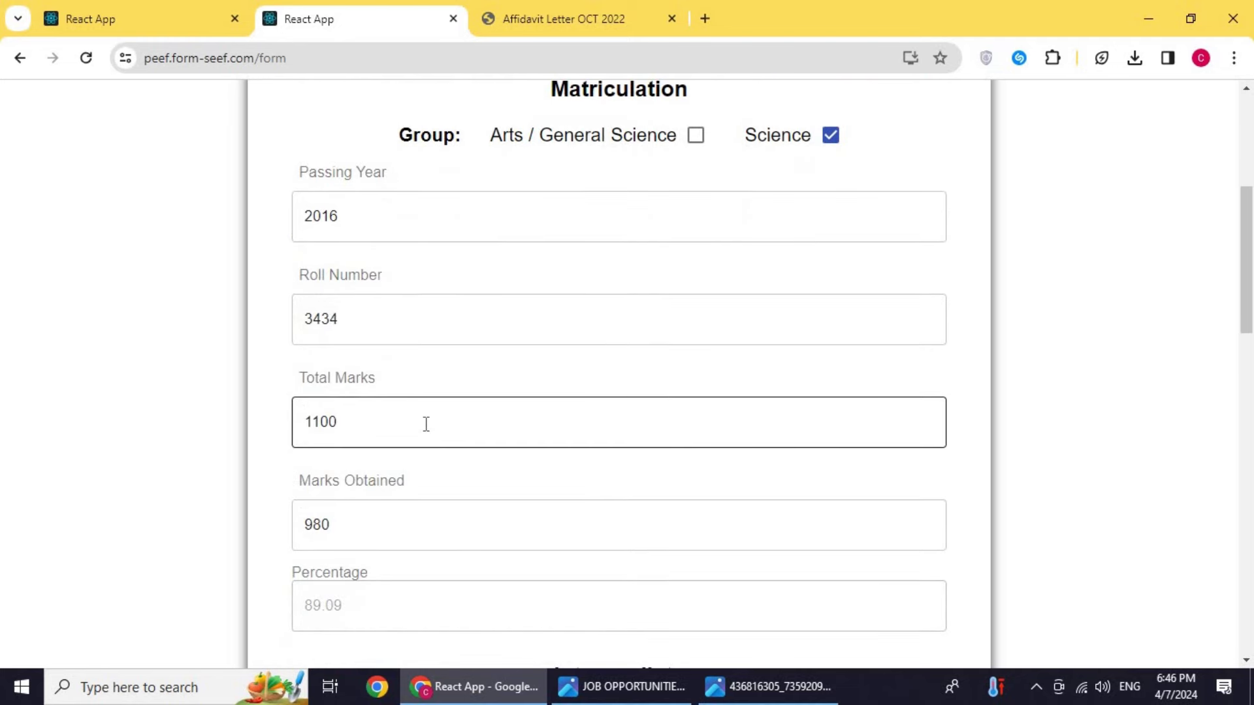
pyautogui.scroll(-2, 425, 433)
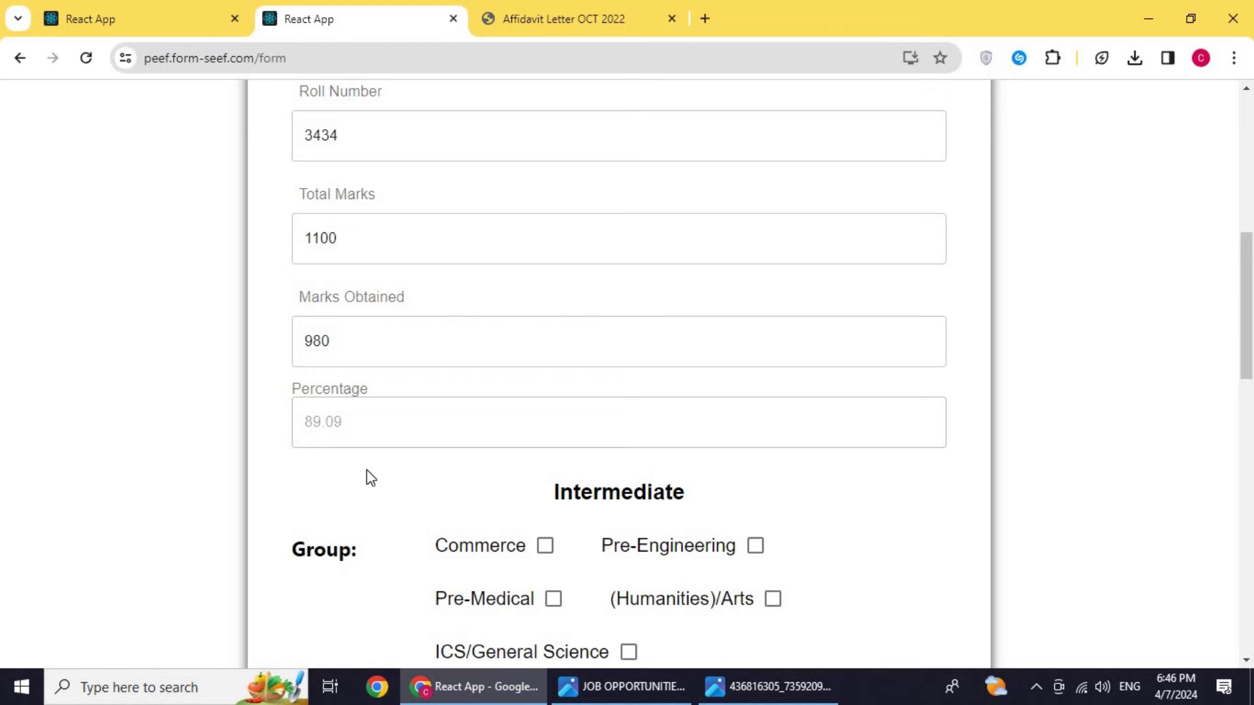
pyautogui.scroll(-1, 425, 469)
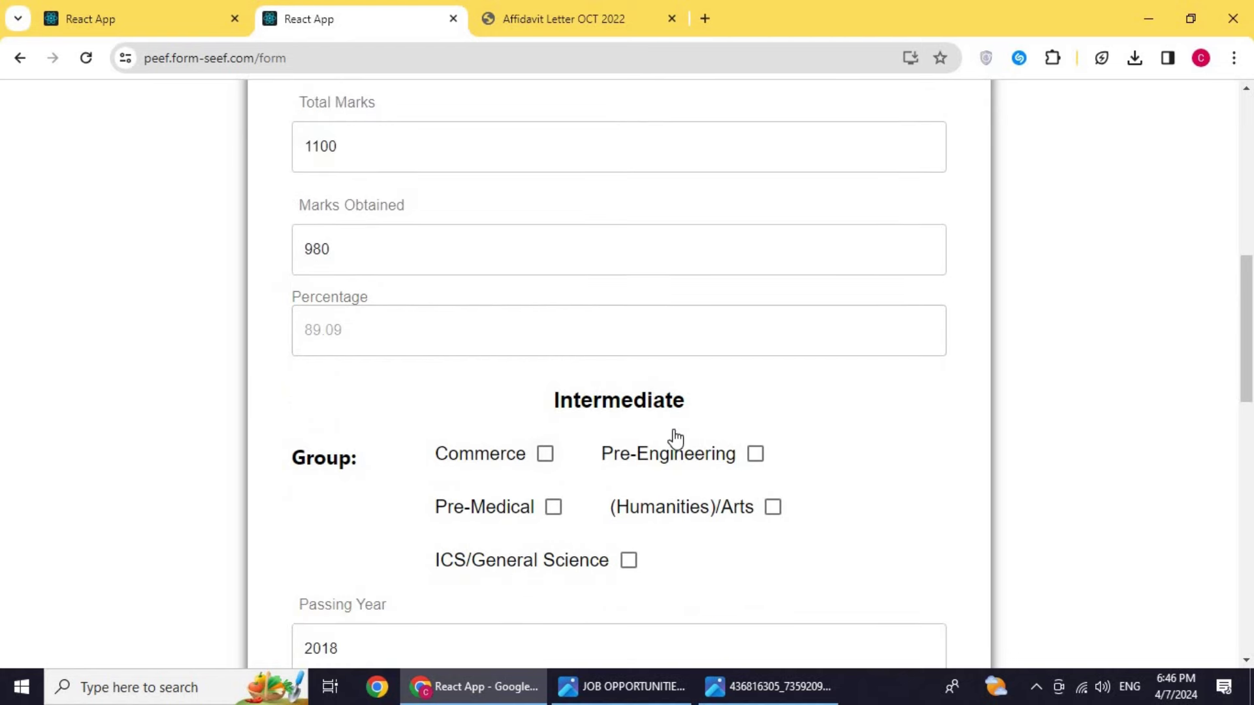
pyautogui.click(756, 455)
# Review the Intermediate passing year, roll number, marks and percentage, and the heading about the previous educational institution.
pyautogui.scroll(-3, 760, 421)
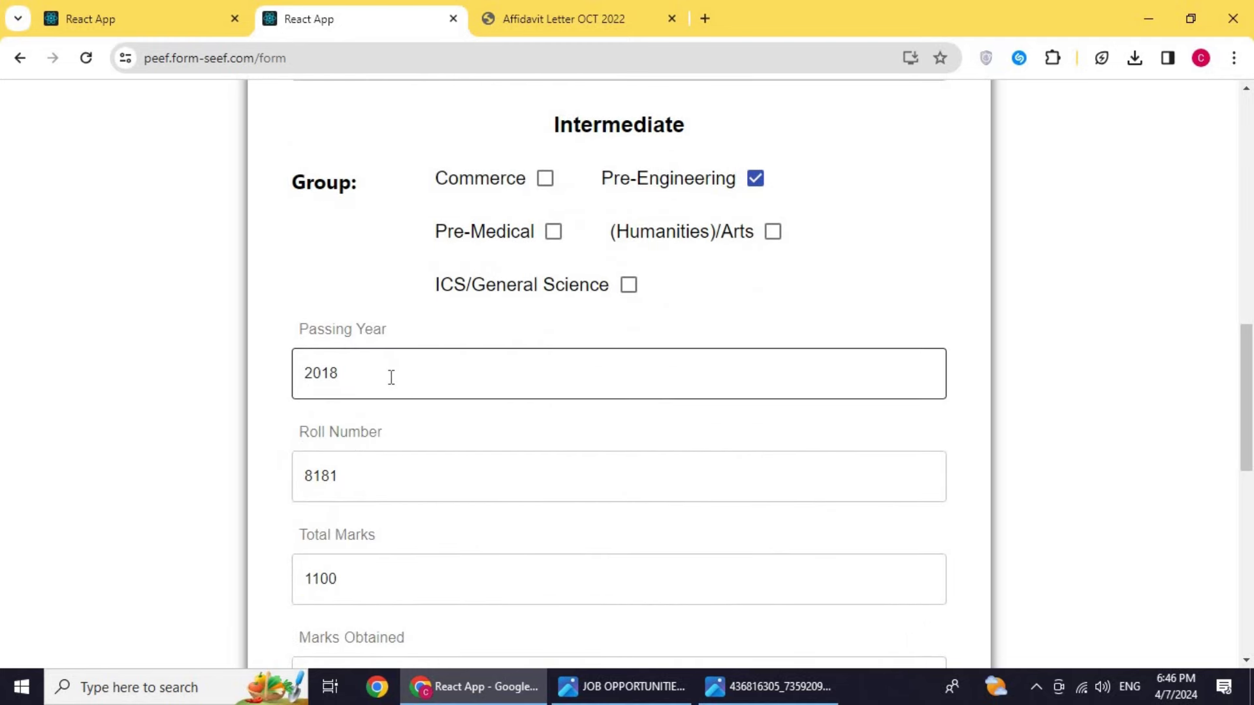
pyautogui.scroll(-1, 400, 378)
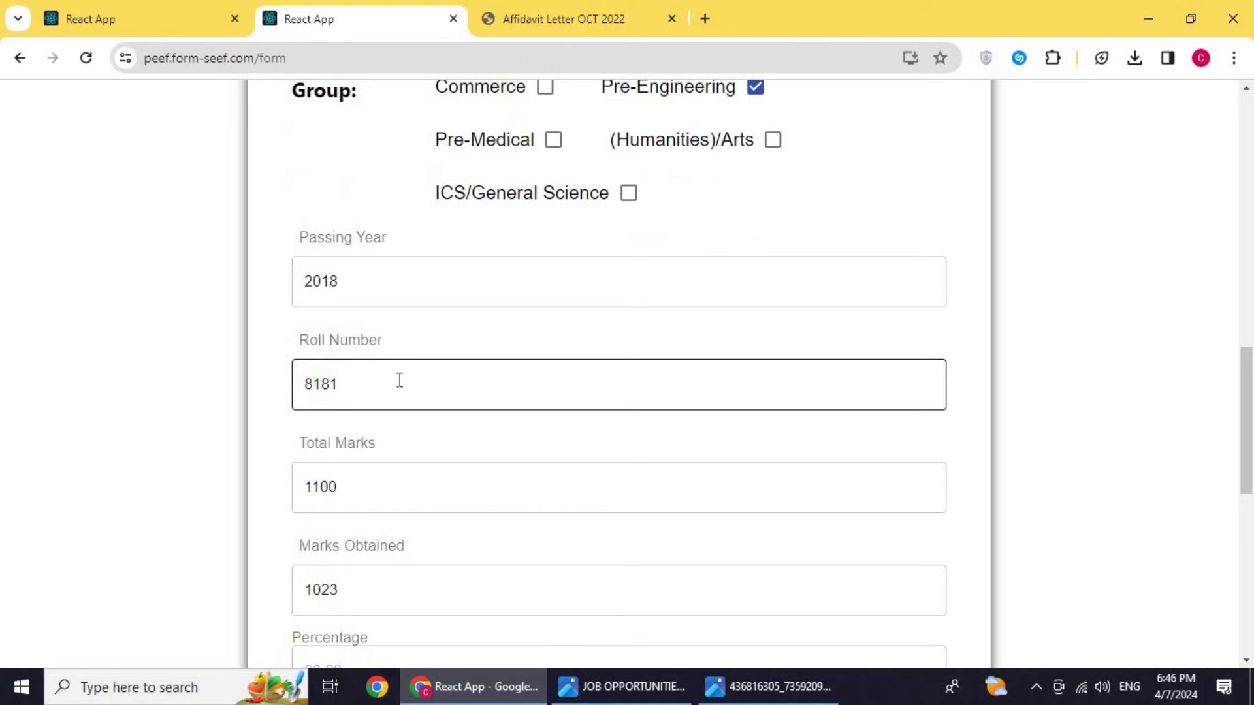
pyautogui.scroll(-1, 399, 381)
pyautogui.scroll(-1, 396, 398)
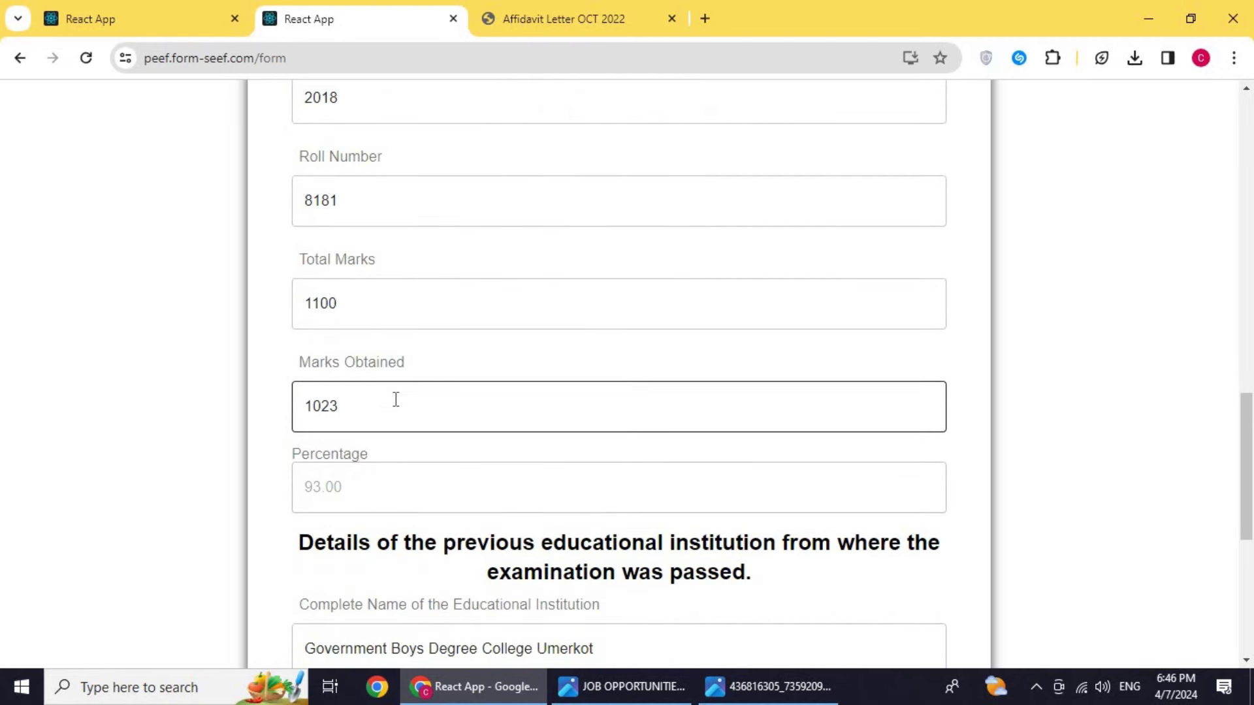
pyautogui.scroll(-1, 396, 399)
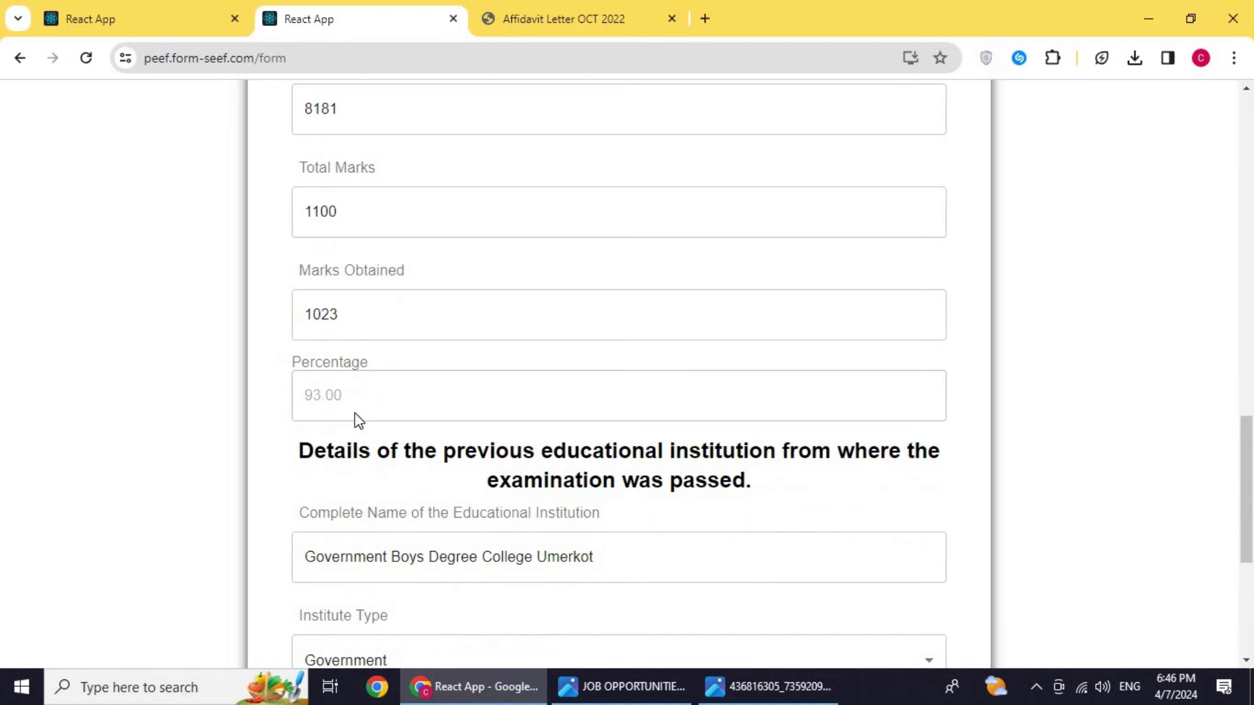
pyautogui.scroll(-2, 513, 410)
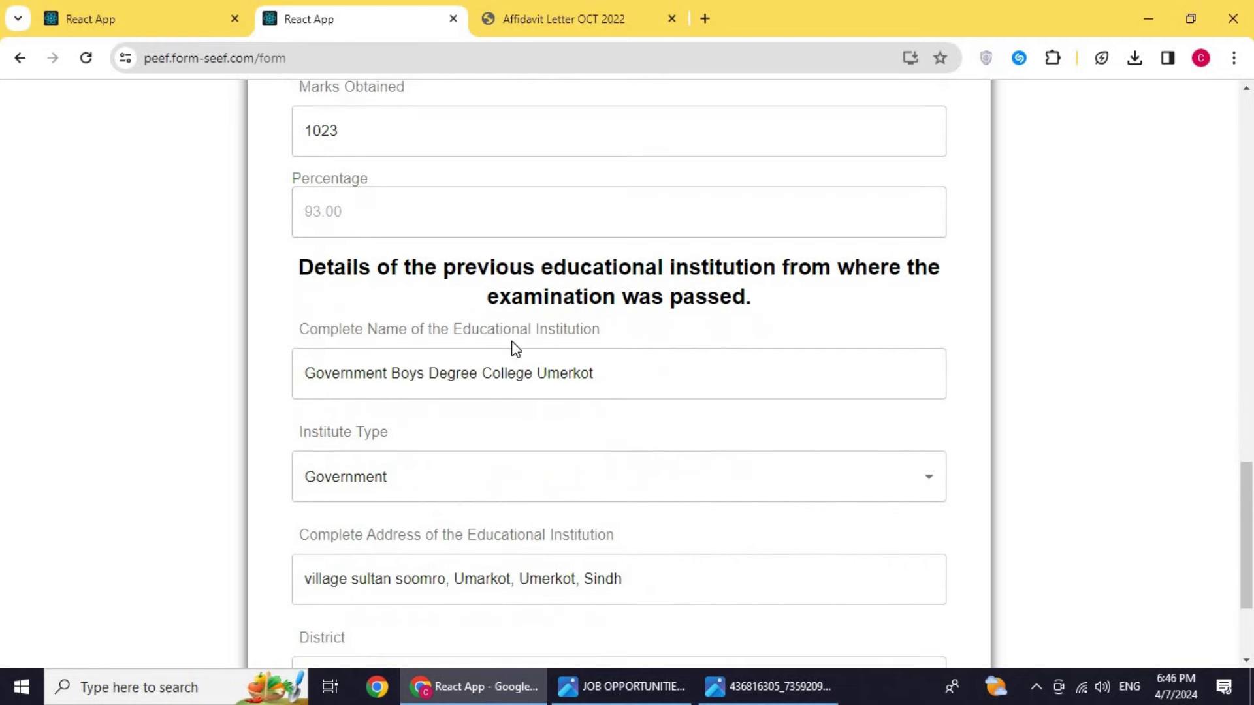
pyautogui.moveTo(314, 267); pyautogui.dragTo(747, 295)
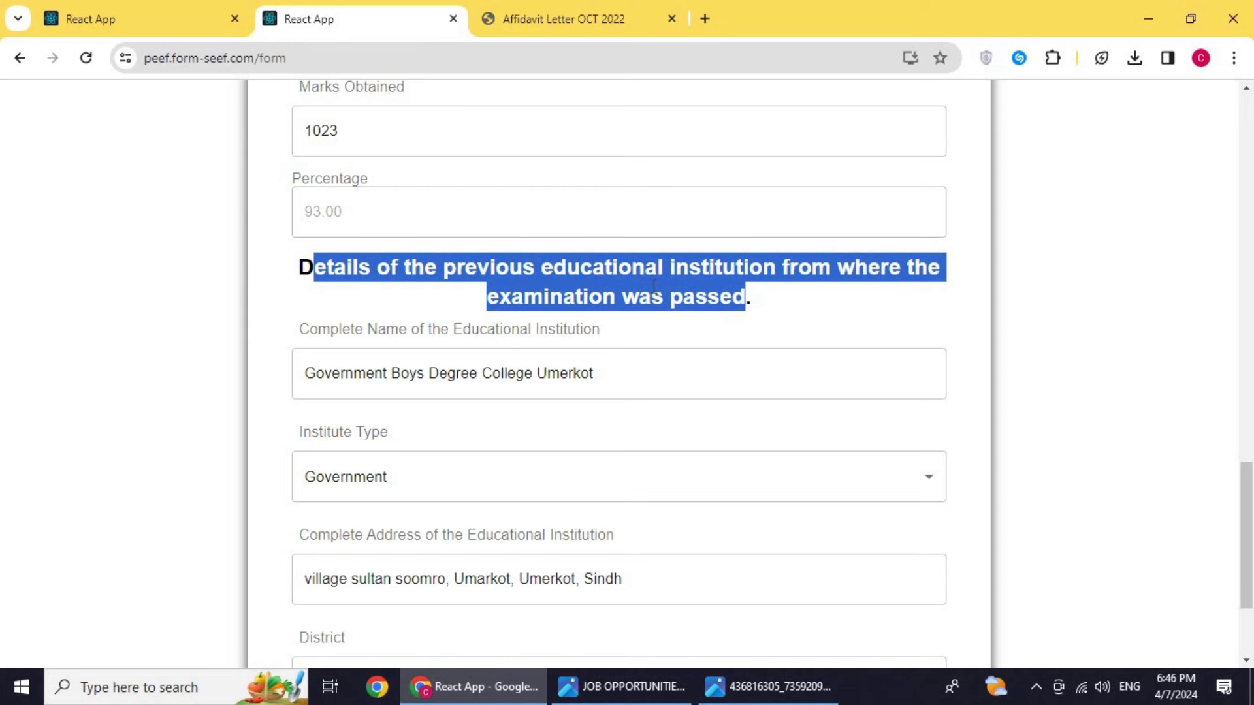
pyautogui.click(296, 277)
pyautogui.moveTo(297, 274); pyautogui.dragTo(759, 318)
pyautogui.click(568, 285)
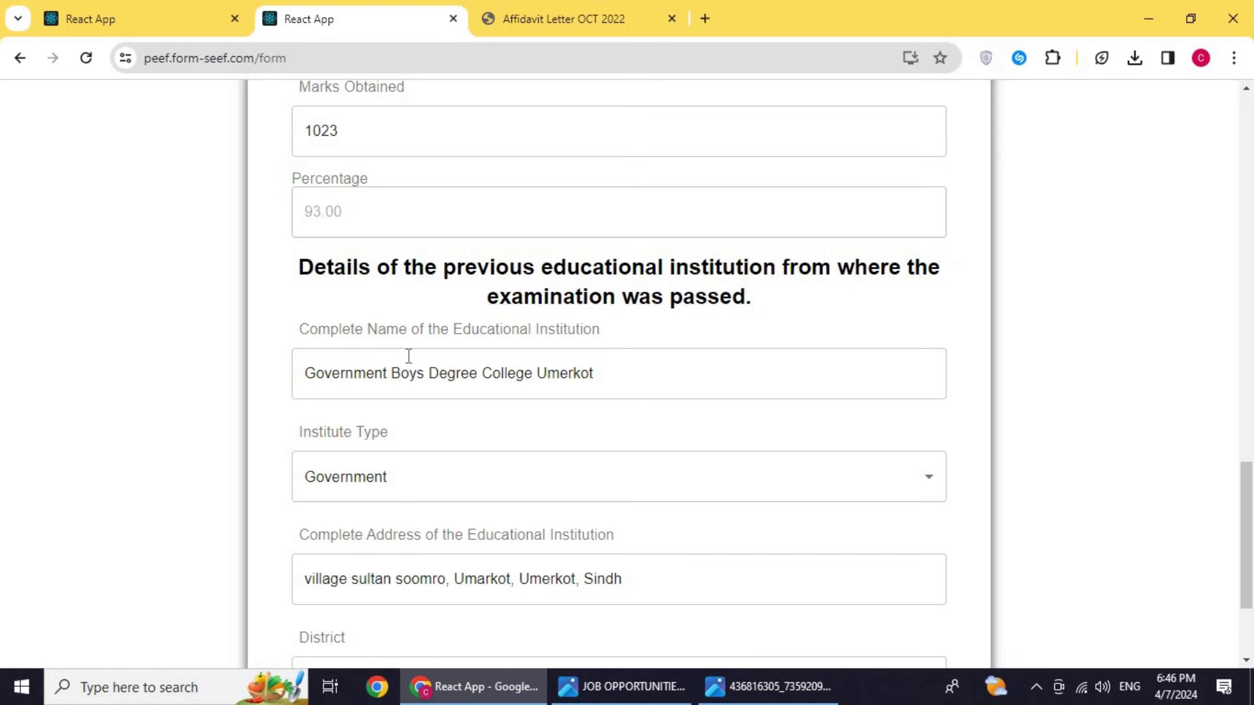
# Choose Government as the previous institution's type and continue to Section (B) on the current educational institution.
pyautogui.scroll(-1, 401, 392)
pyautogui.scroll(-1, 401, 392)
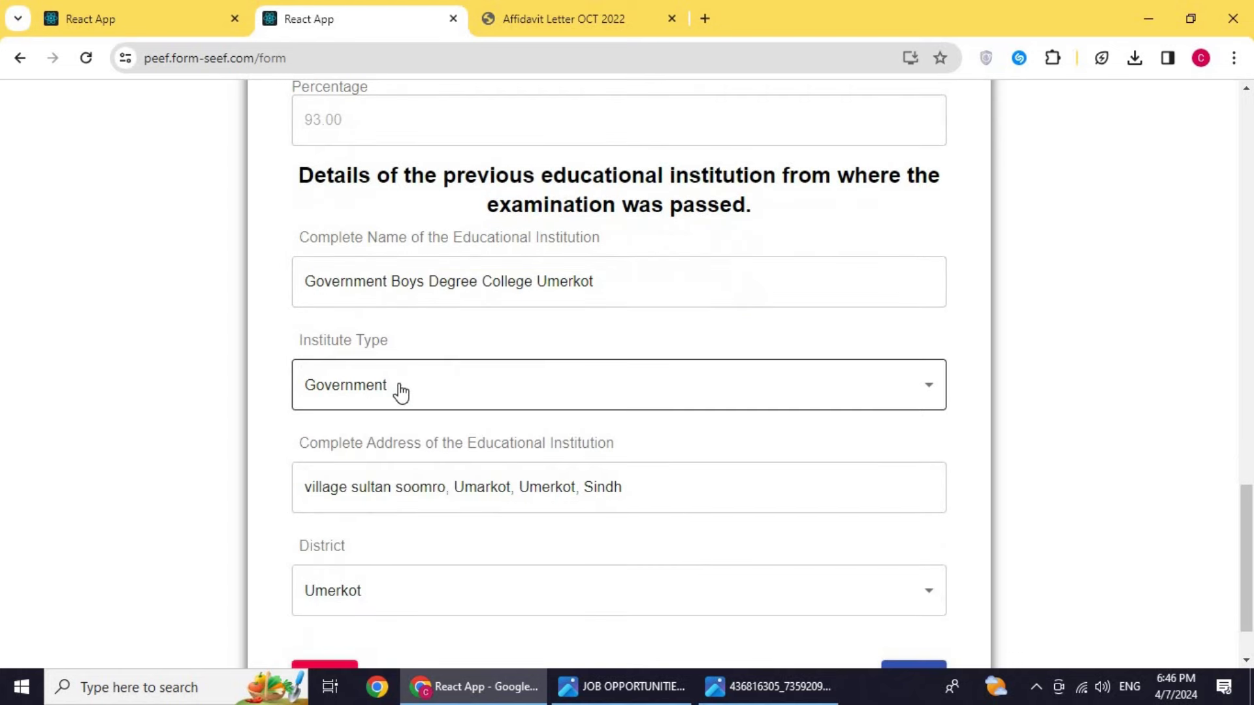
pyautogui.click(401, 392)
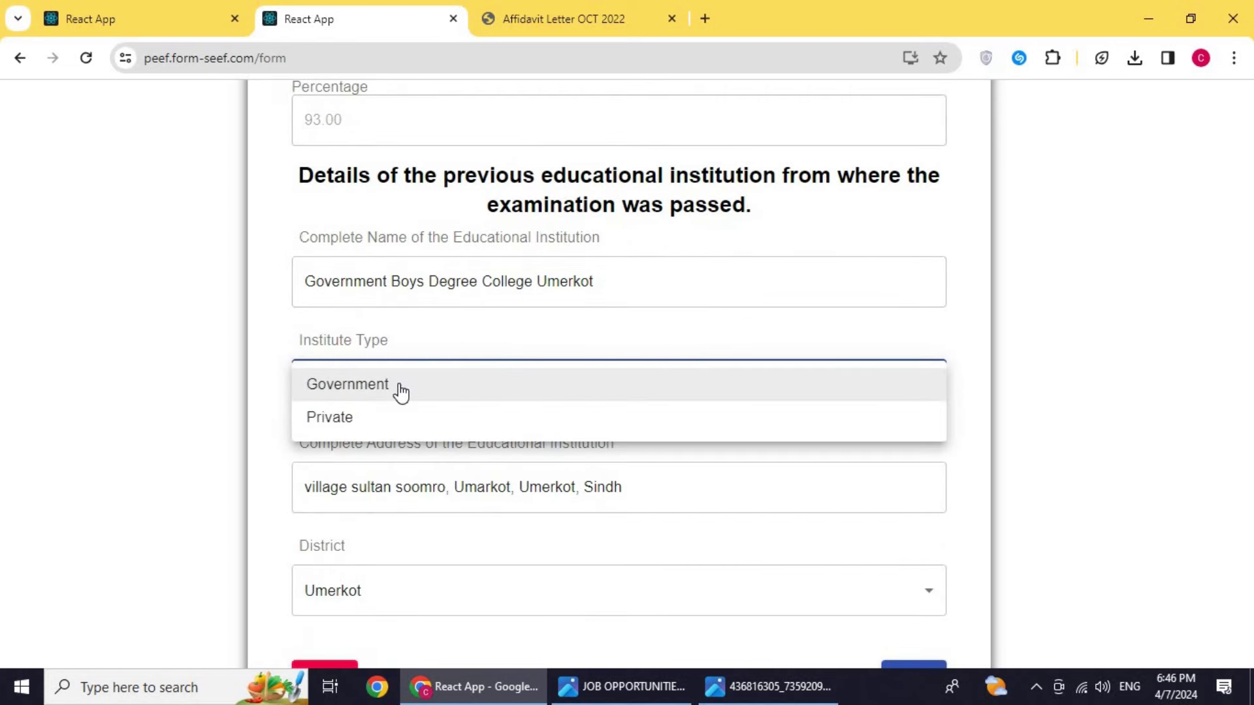
pyautogui.click(401, 392)
pyautogui.scroll(-1, 415, 408)
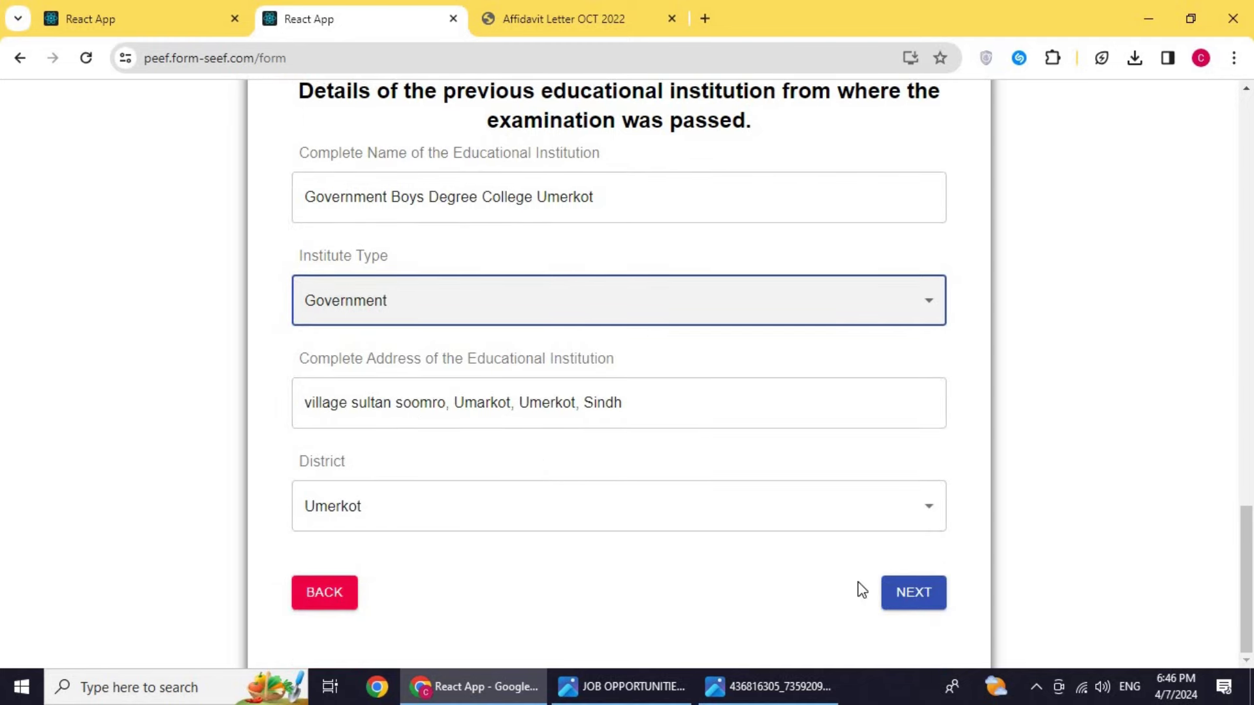
pyautogui.click(912, 593)
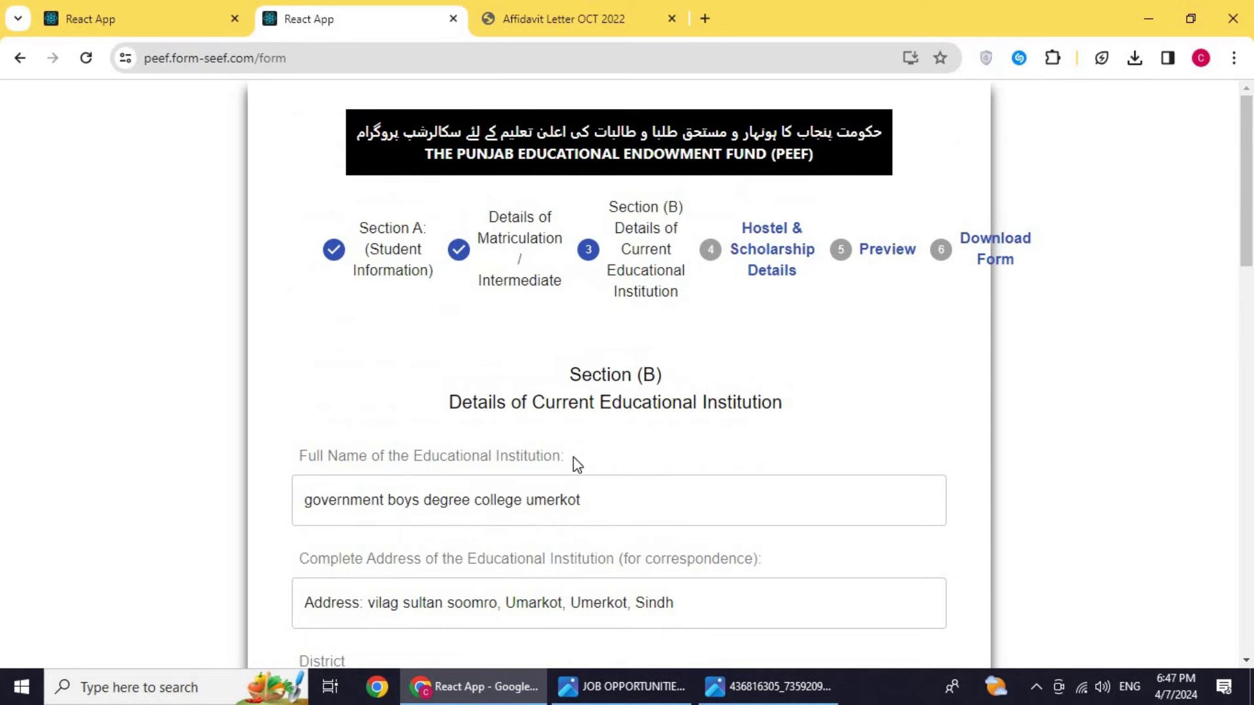
# Review the current institution's name, address, district, head's contact details, enrolled degree, bank account title and NTN entries.
pyautogui.scroll(-1, 498, 423)
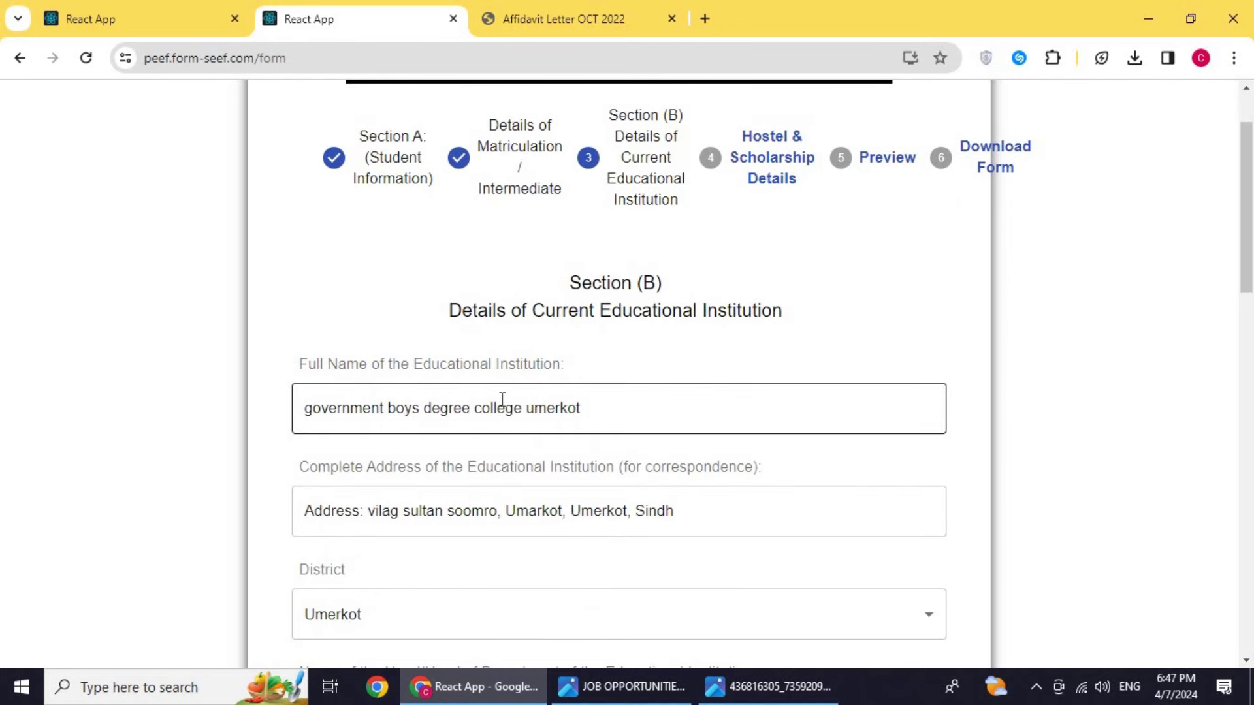
pyautogui.scroll(-1, 503, 396)
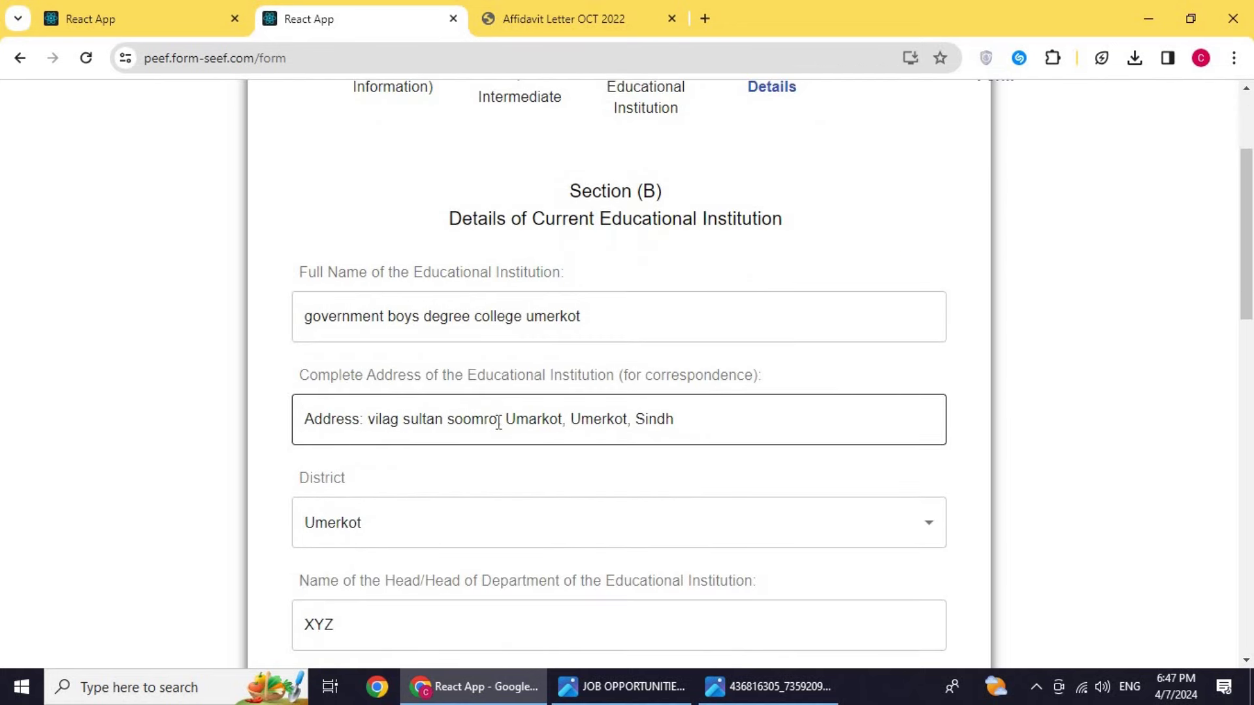
pyautogui.scroll(-1, 499, 422)
pyautogui.scroll(-2, 444, 433)
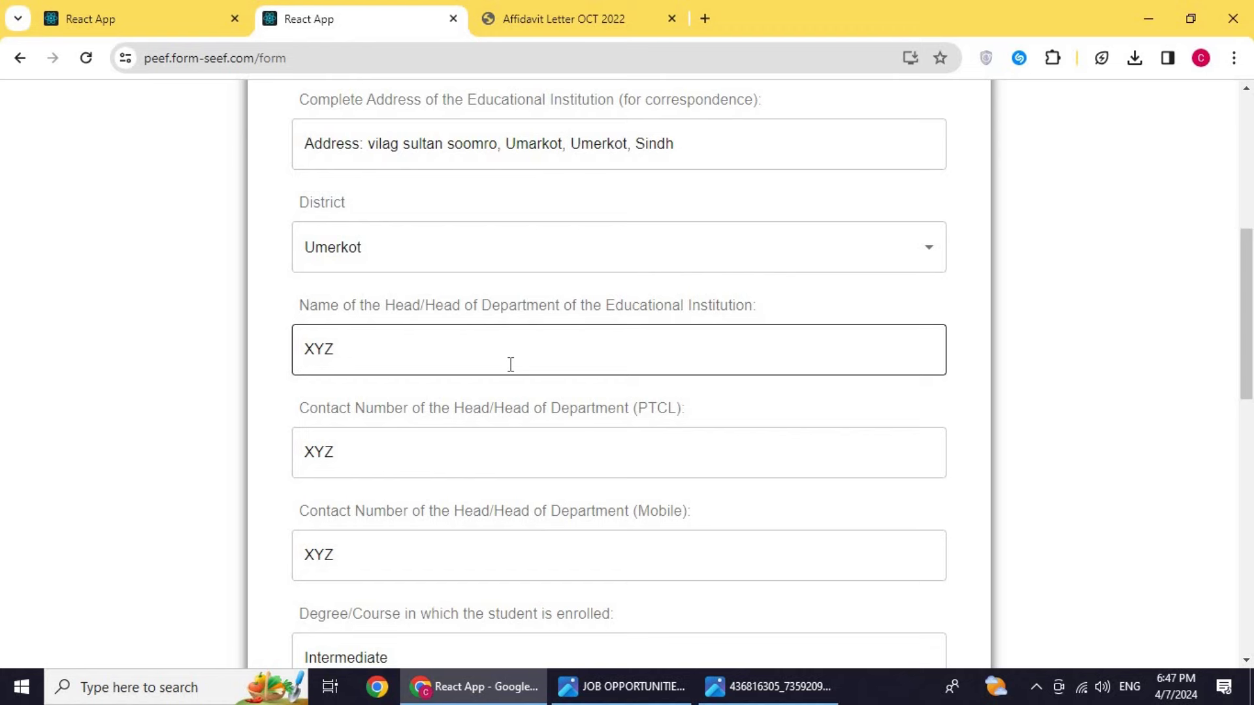
pyautogui.scroll(-1, 466, 373)
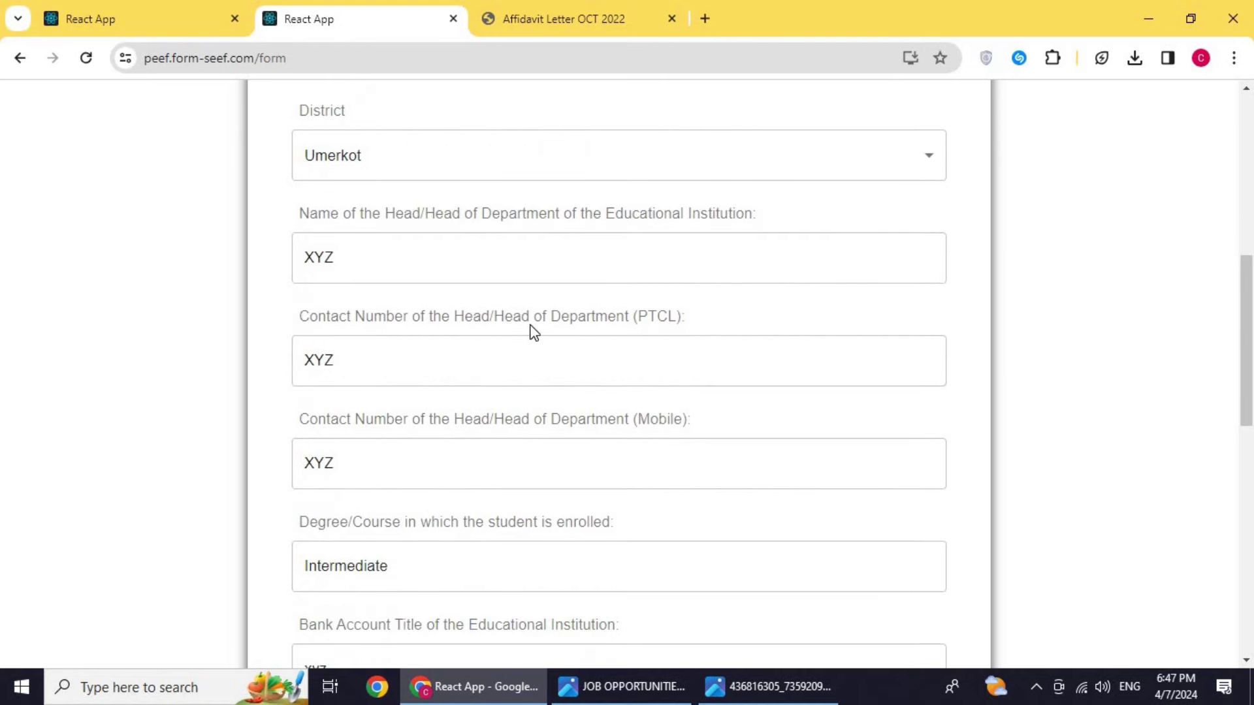
pyautogui.scroll(-1, 610, 341)
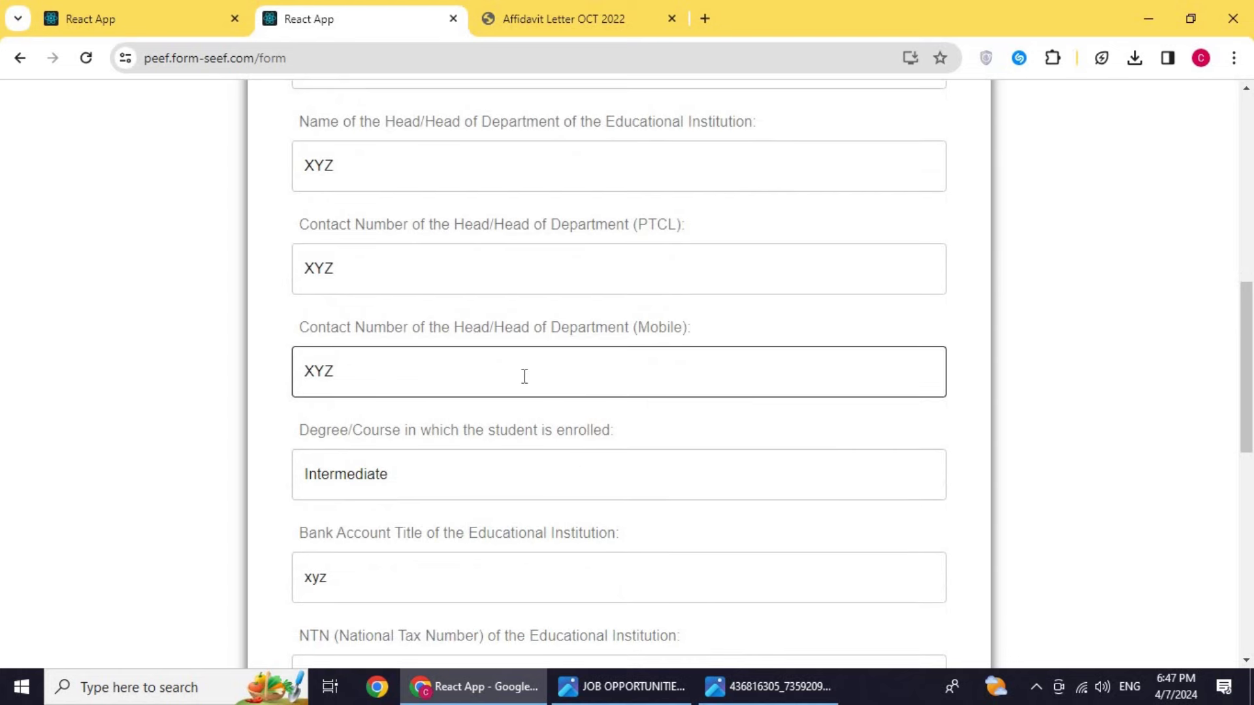
pyautogui.scroll(-1, 525, 376)
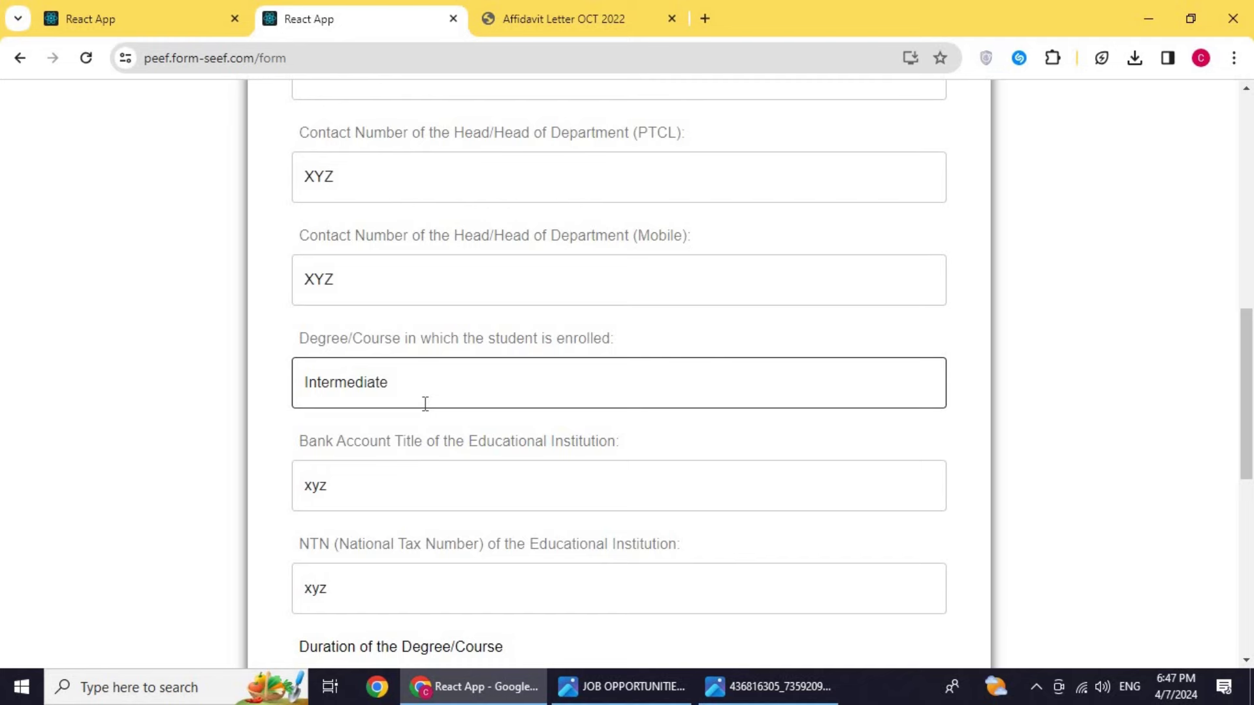
pyautogui.scroll(-2, 456, 398)
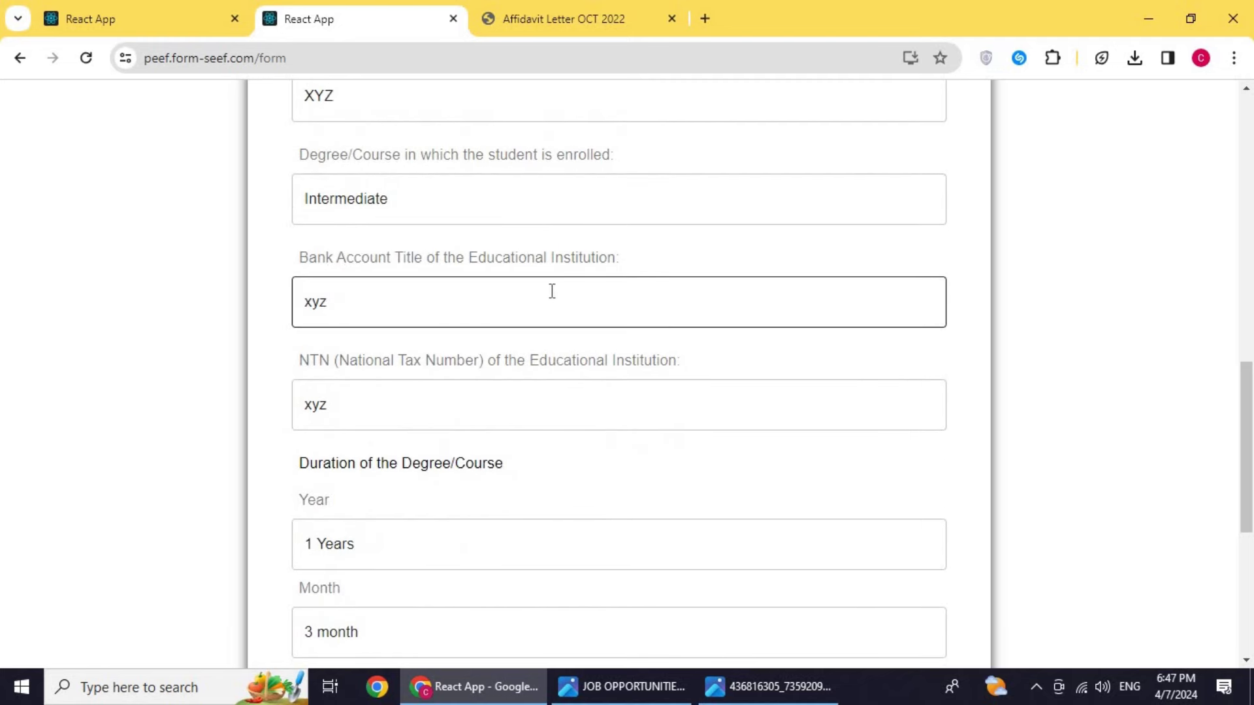
pyautogui.scroll(-1, 407, 307)
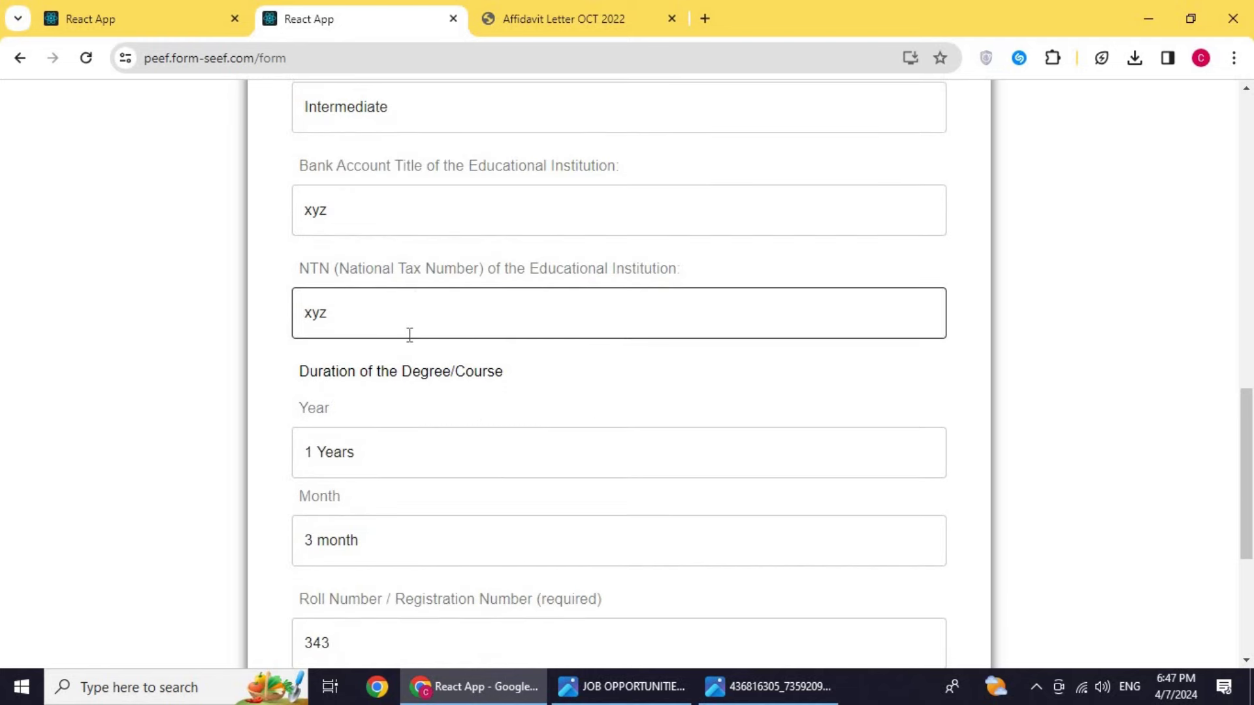
pyautogui.scroll(-2, 412, 315)
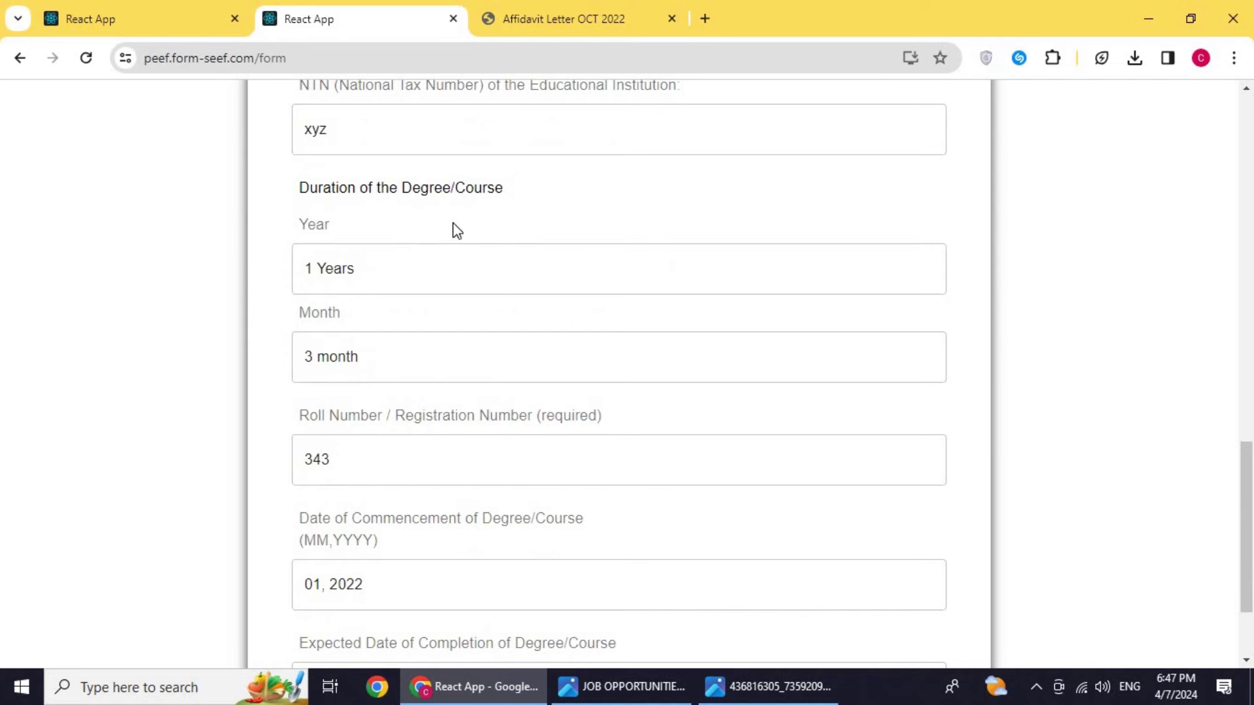
# Set the year part of the degree duration to 4 Years.
pyautogui.doubleClick(322, 266)
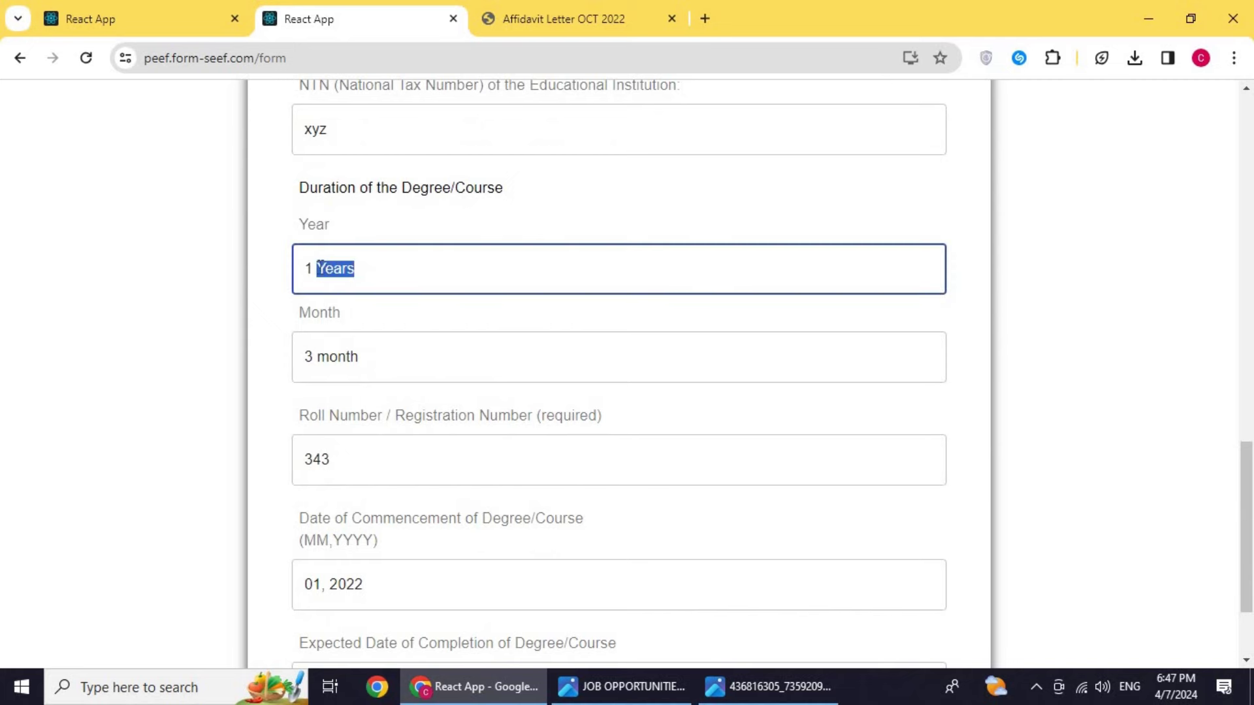
pyautogui.click(316, 267)
pyautogui.press('BackSpace')
pyautogui.write('4')
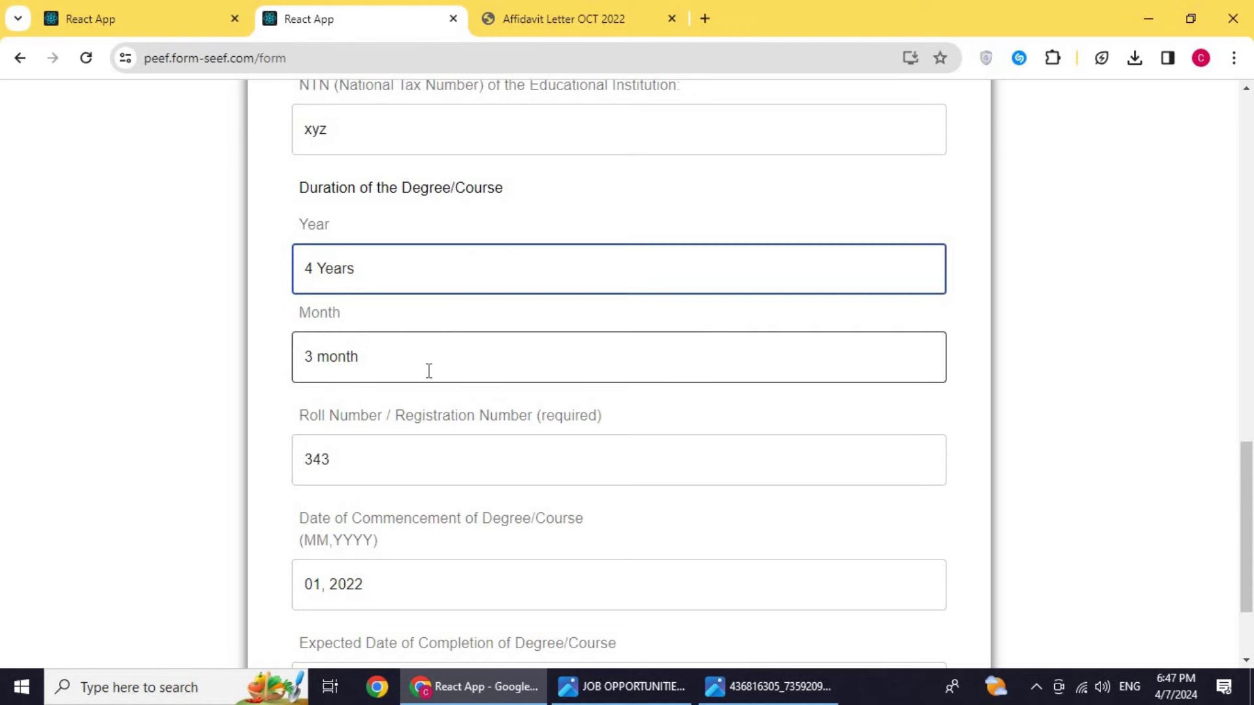
# Change the last digit of the expected completion year to 5 and continue to the hostel and scholarship details.
pyautogui.scroll(-2, 379, 425)
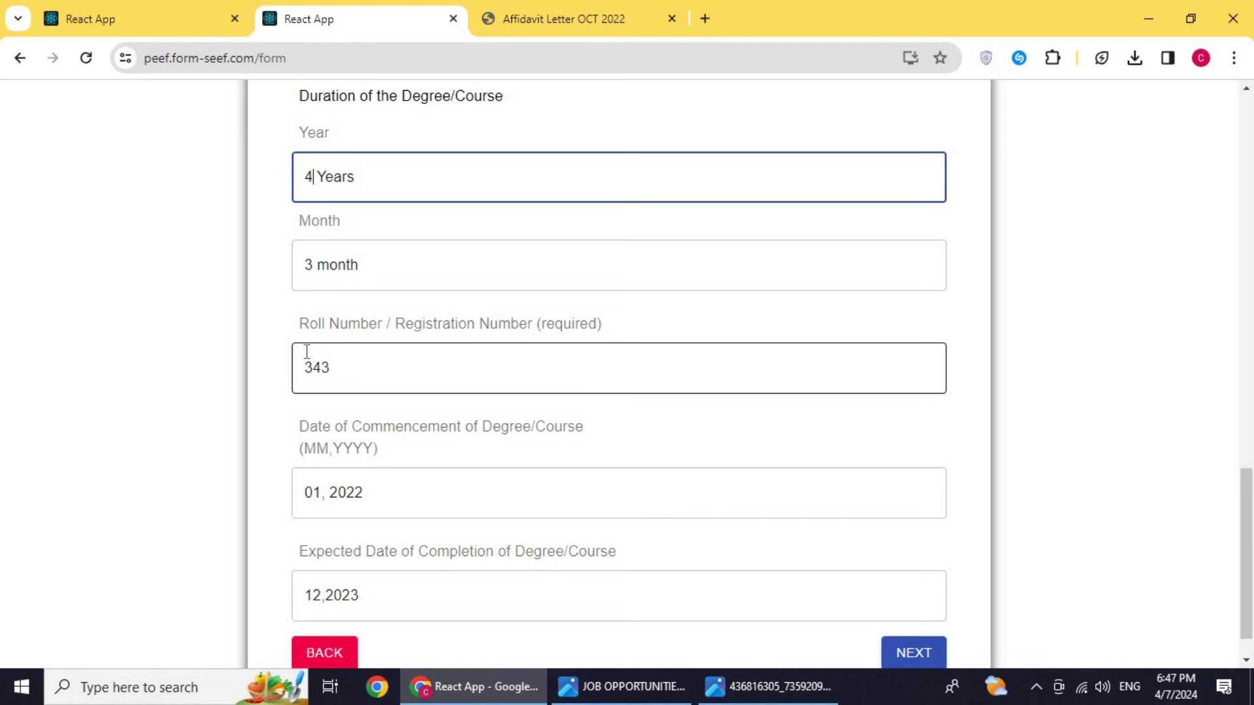
pyautogui.scroll(-1, 410, 383)
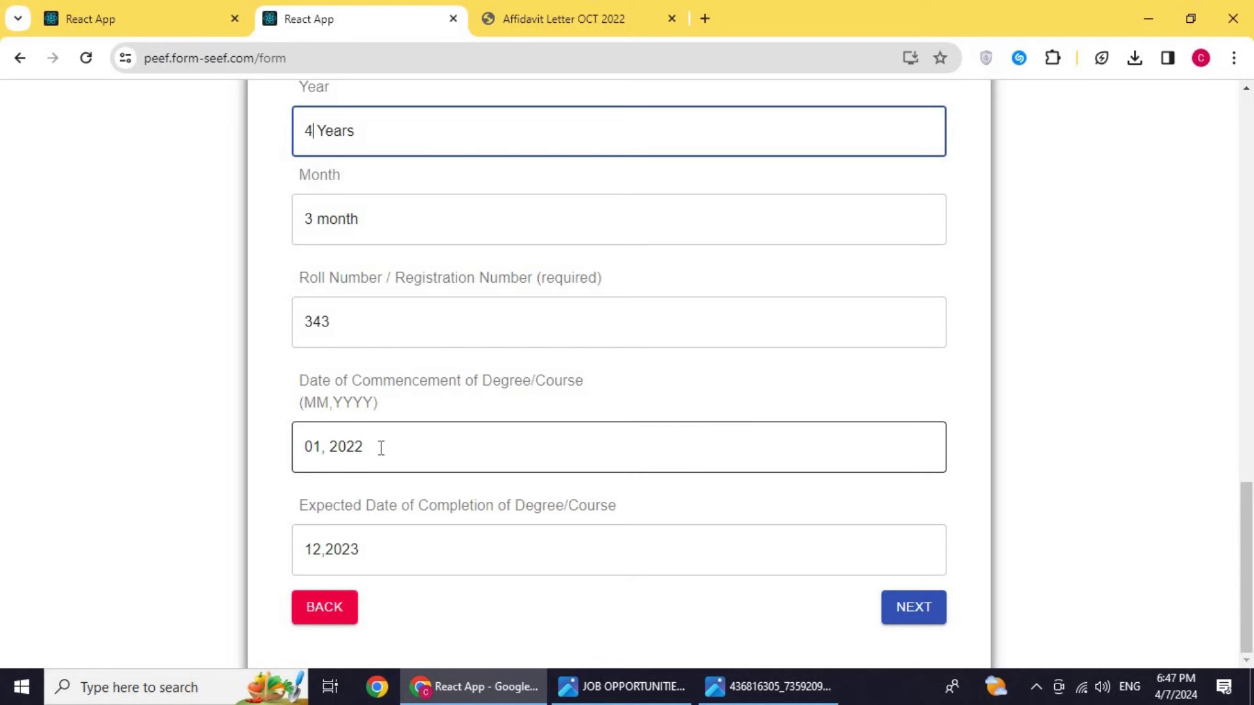
pyautogui.click(376, 549)
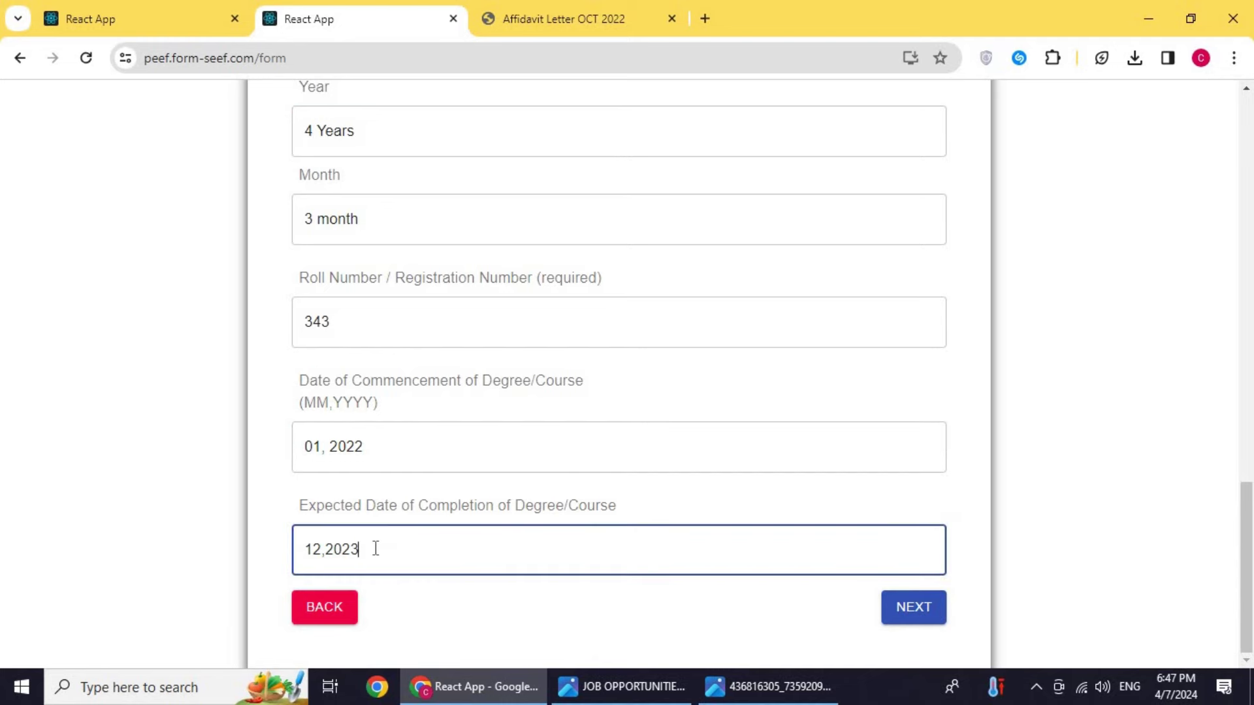
pyautogui.write('5')
pyautogui.click(927, 613)
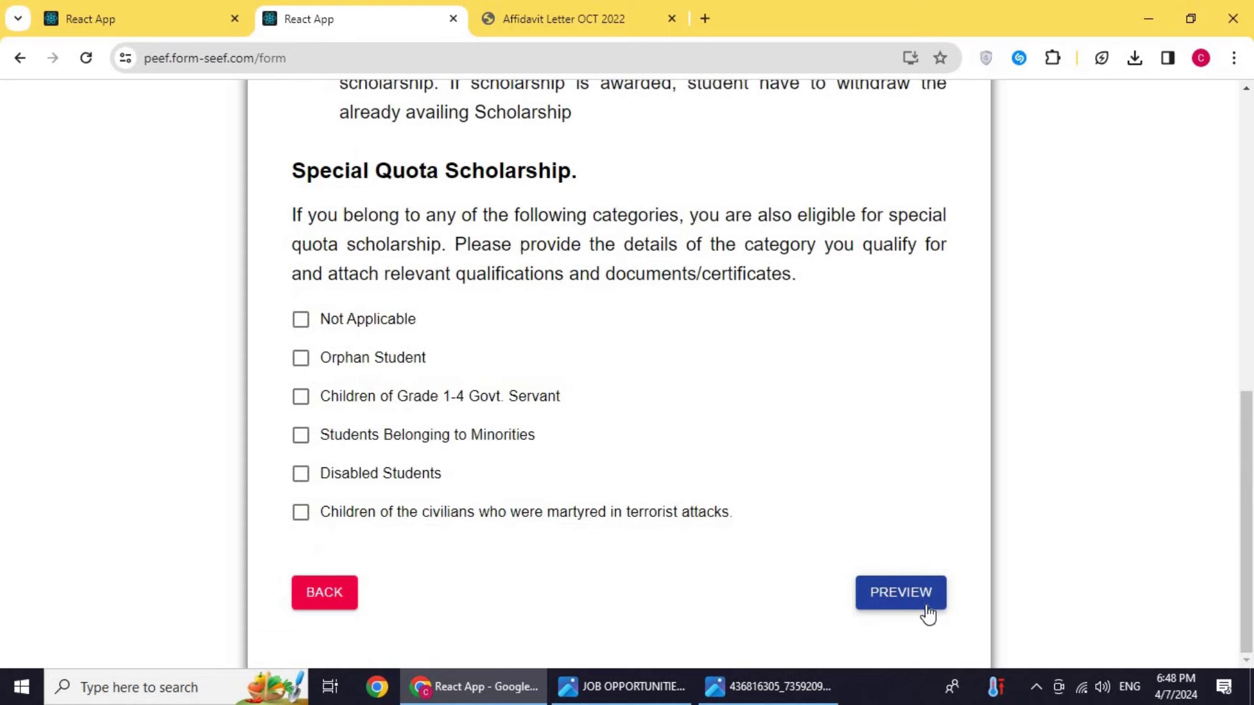
pyautogui.scroll(10, 775, 422)
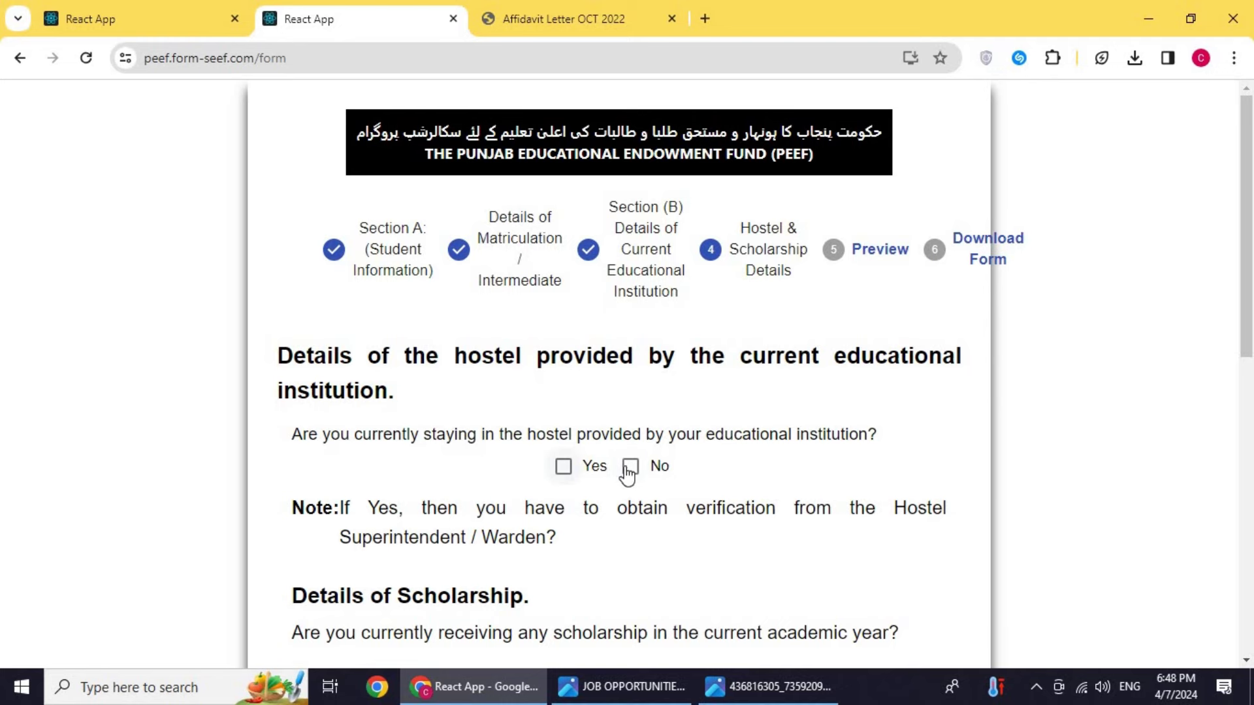
# Answer No to staying in the institution's hostel and No to currently receiving any scholarship this academic year.
pyautogui.click(694, 473)
pyautogui.scroll(-3, 692, 476)
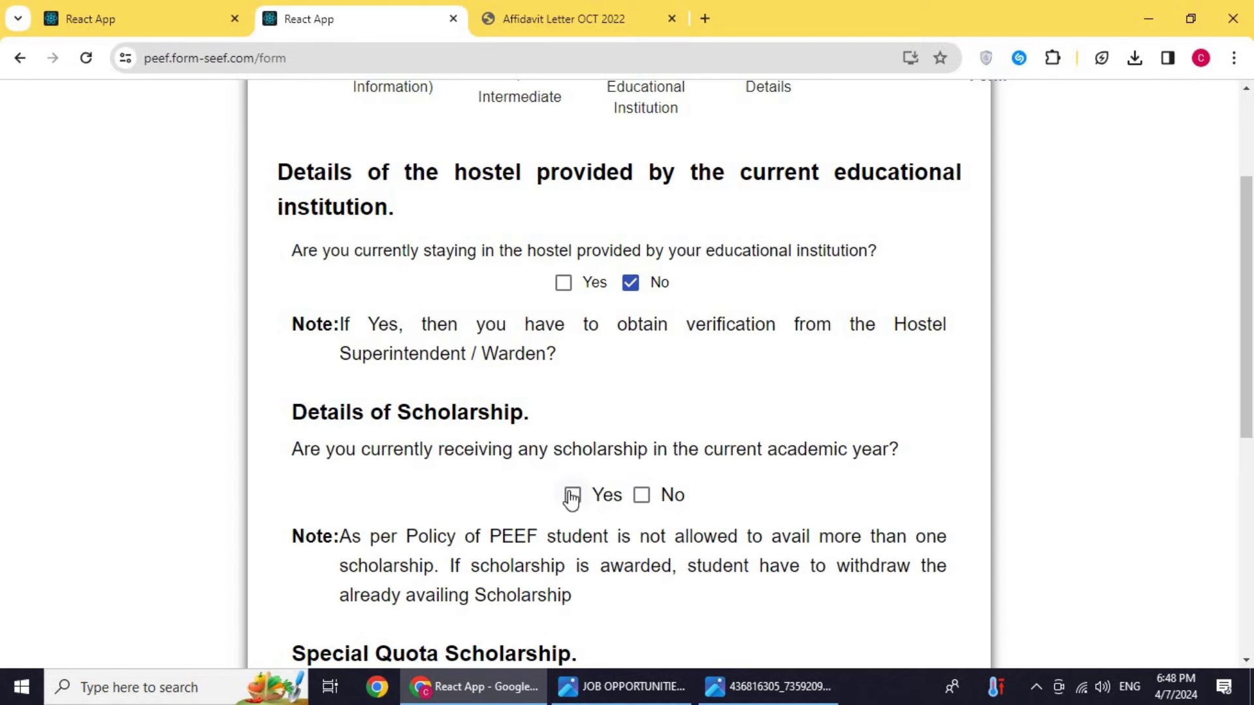
pyautogui.click(642, 495)
# Select Students Belonging to Minorities as the special quota category and look through the application preview down to its end.
pyautogui.scroll(-6, 653, 495)
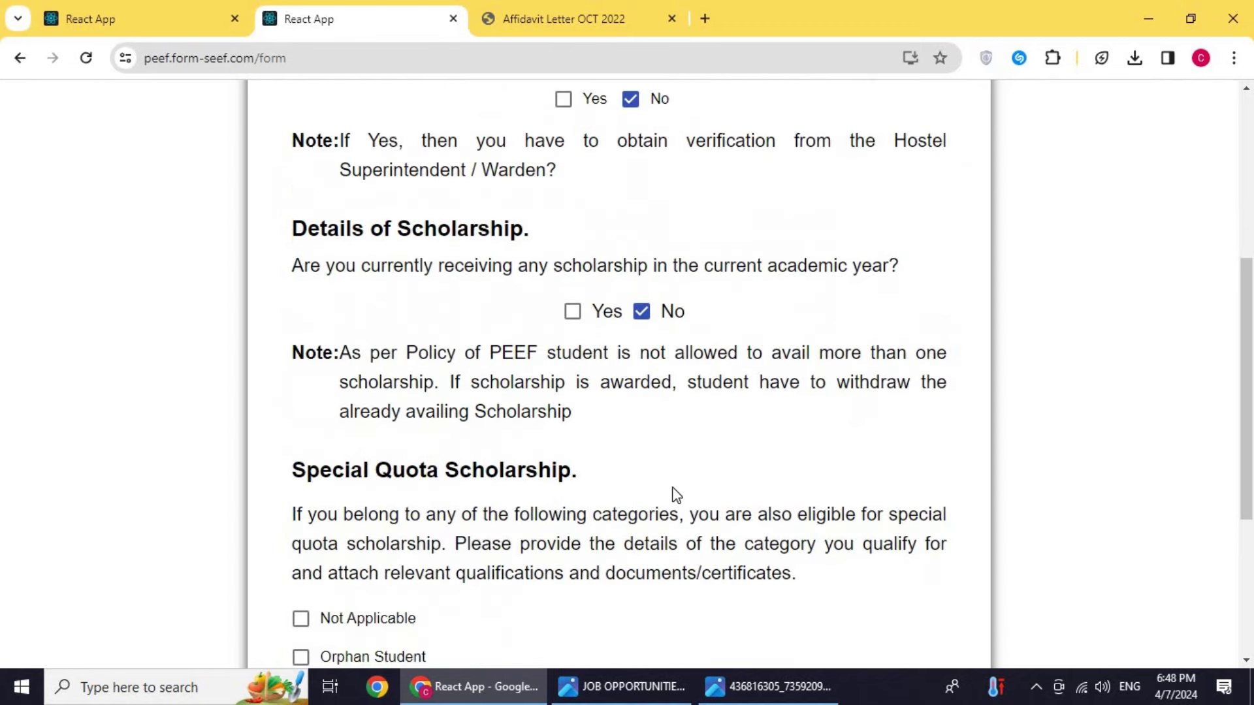
pyautogui.scroll(-2, 529, 451)
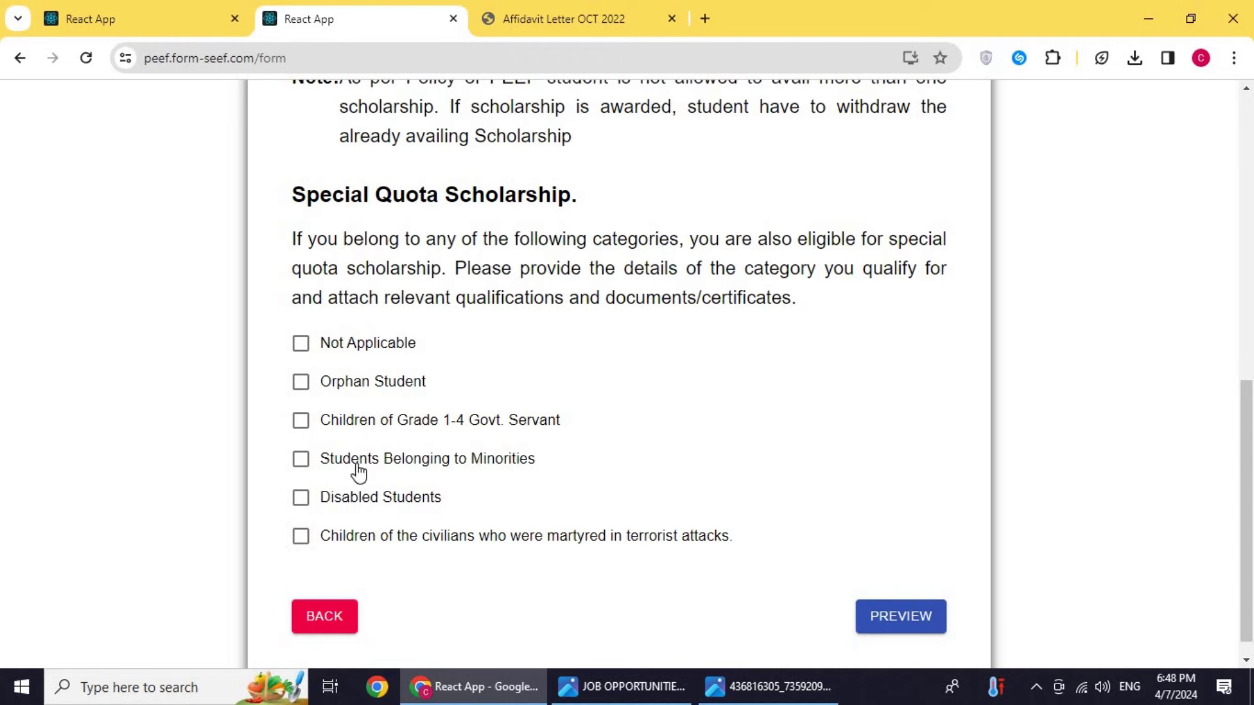
pyautogui.click(304, 462)
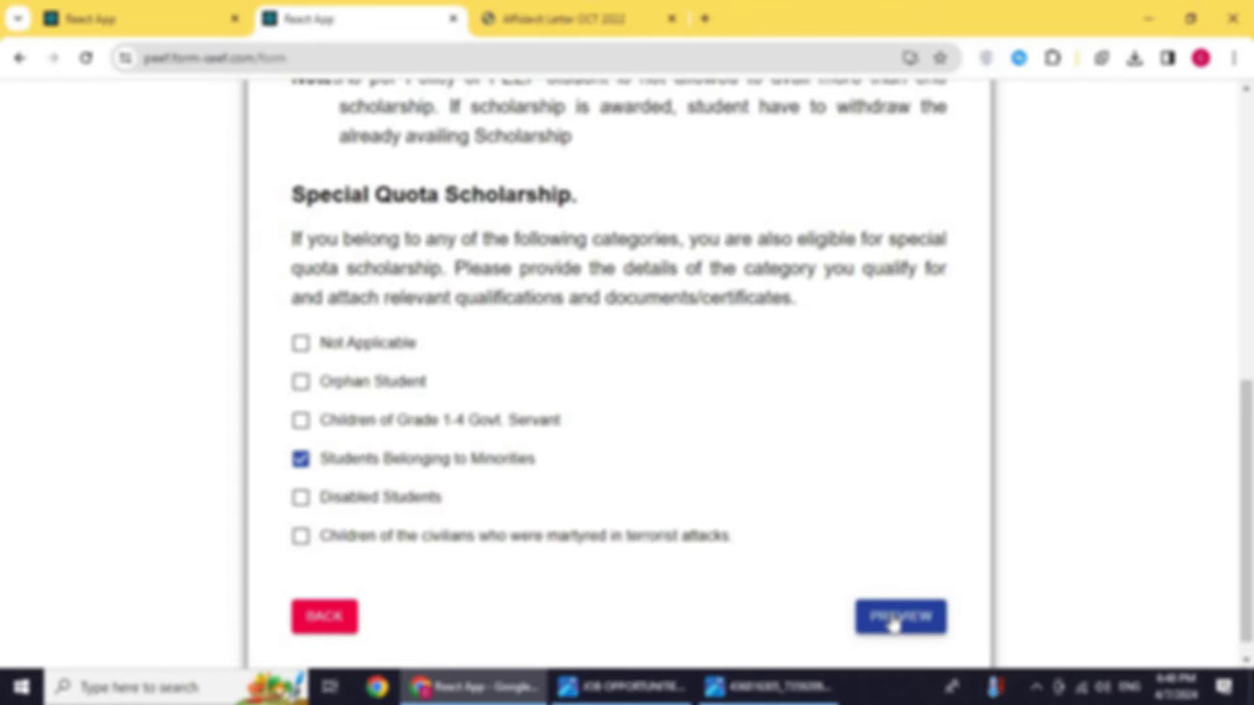
pyautogui.click(893, 620)
pyautogui.scroll(-20, 815, 499)
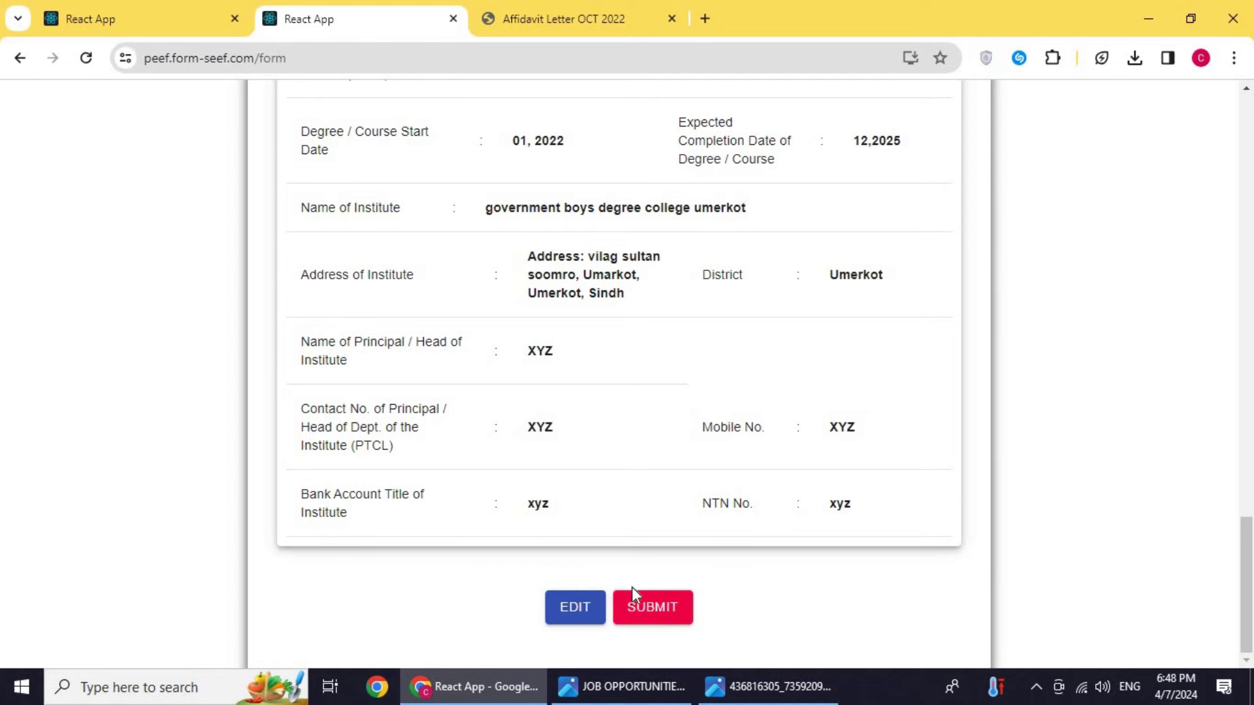
# Download the income affidavit sample from the PEEF welcome page and read through the already downloaded copy, IncomeAffidavitInterGrad2022.pdf.
pyautogui.click(166, 15)
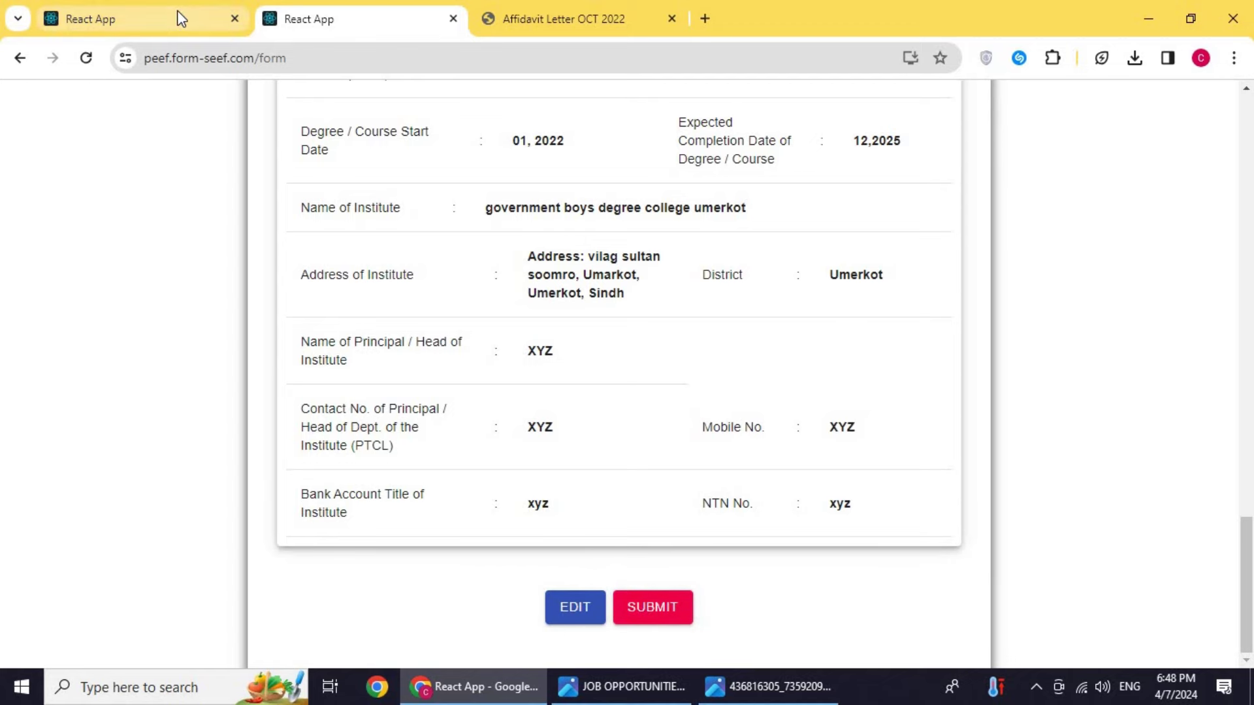
pyautogui.click(686, 498)
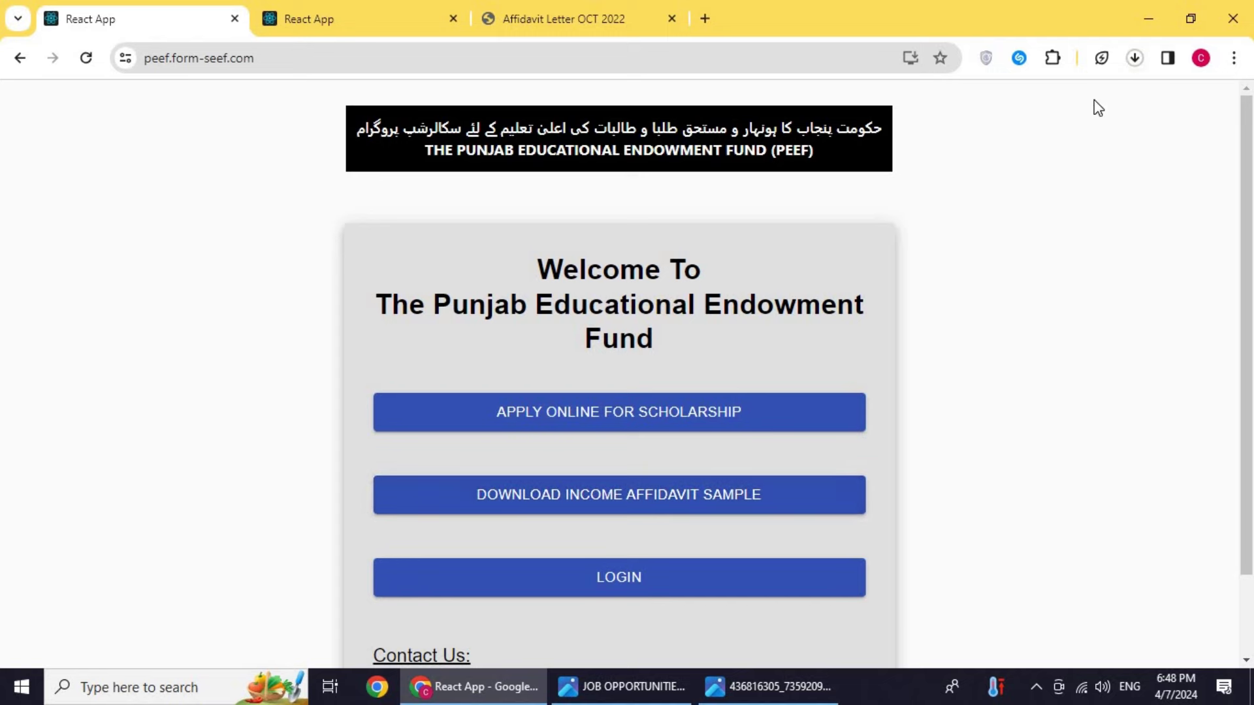
pyautogui.click(1134, 60)
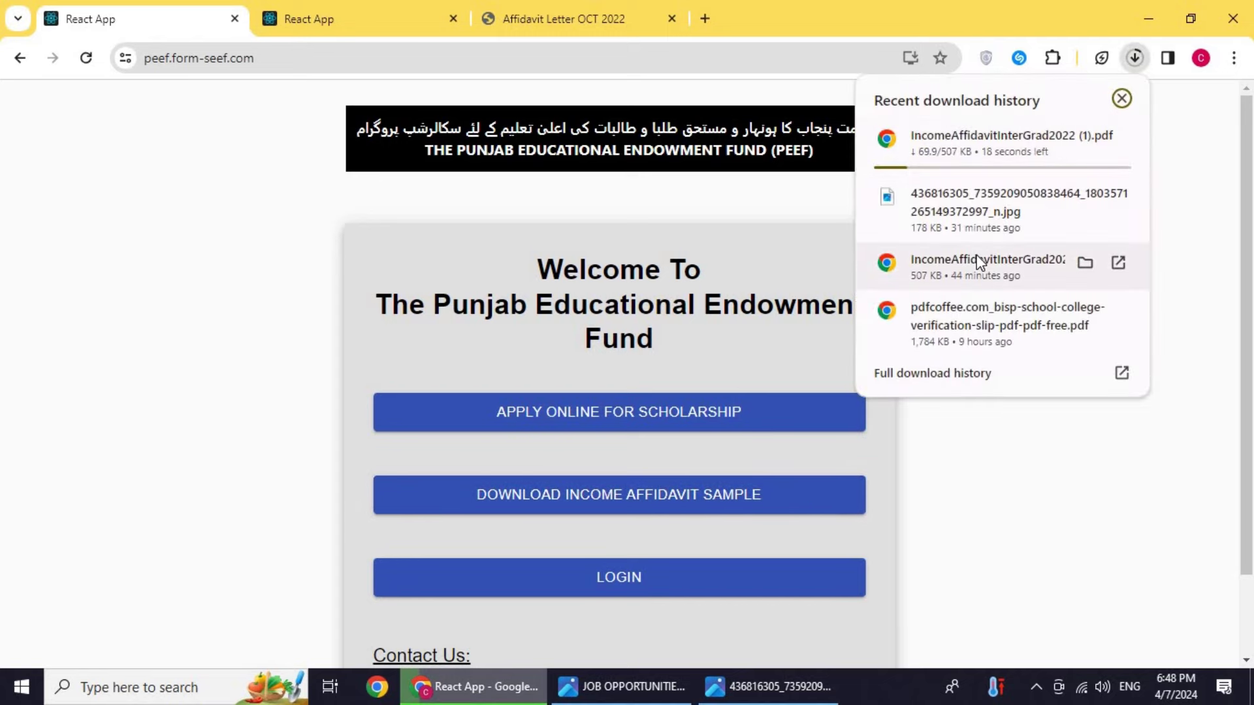
pyautogui.click(938, 261)
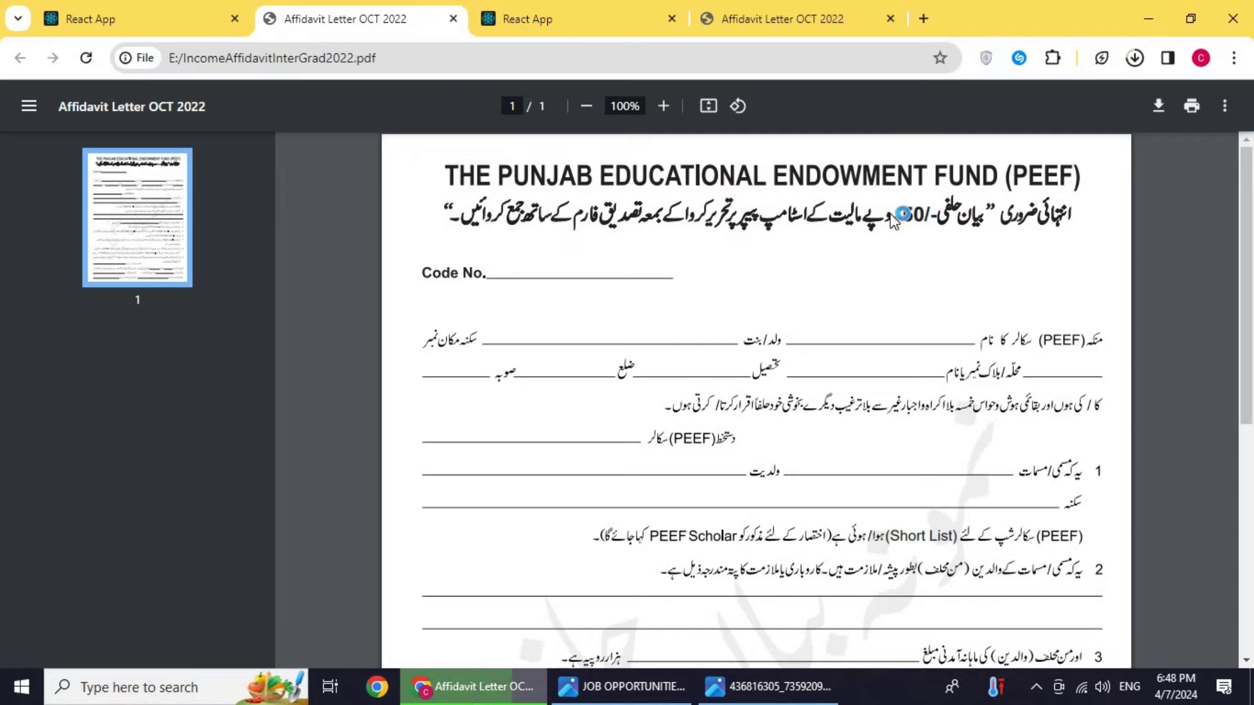
pyautogui.scroll(-7, 740, 285)
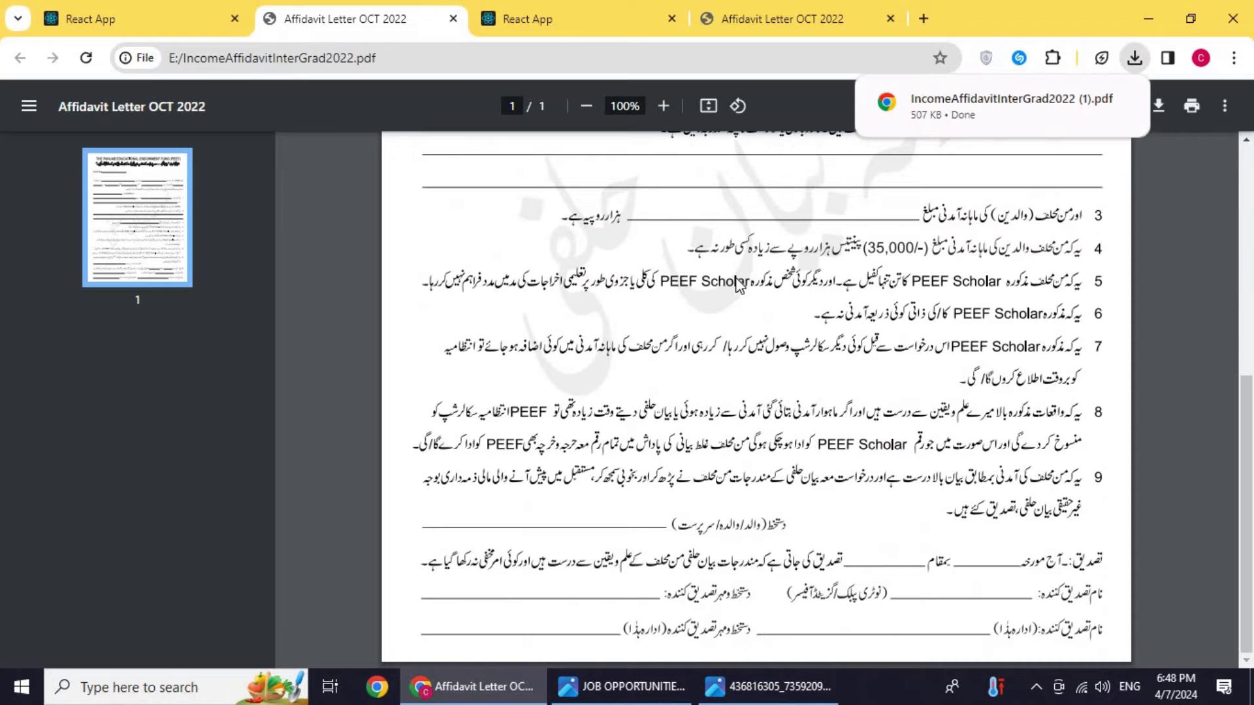
pyautogui.scroll(6, 775, 337)
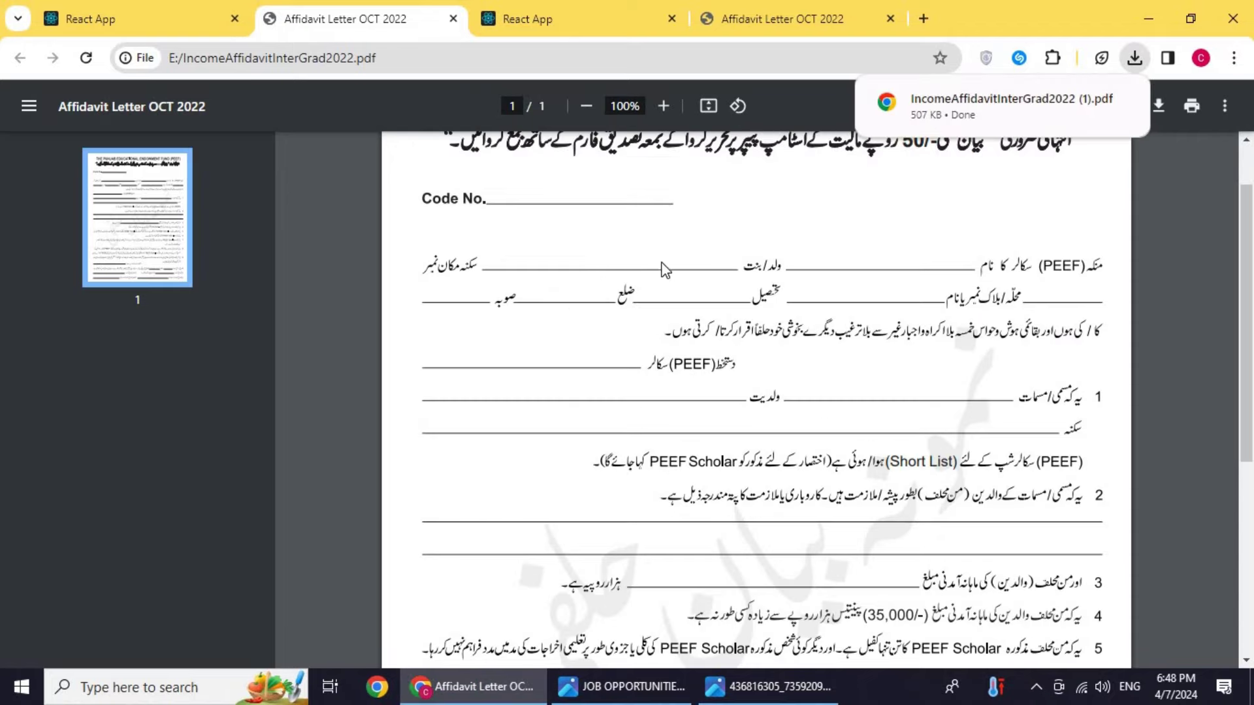
# Return to the PEEF welcome page and look over its options and contact details.
pyautogui.click(185, 15)
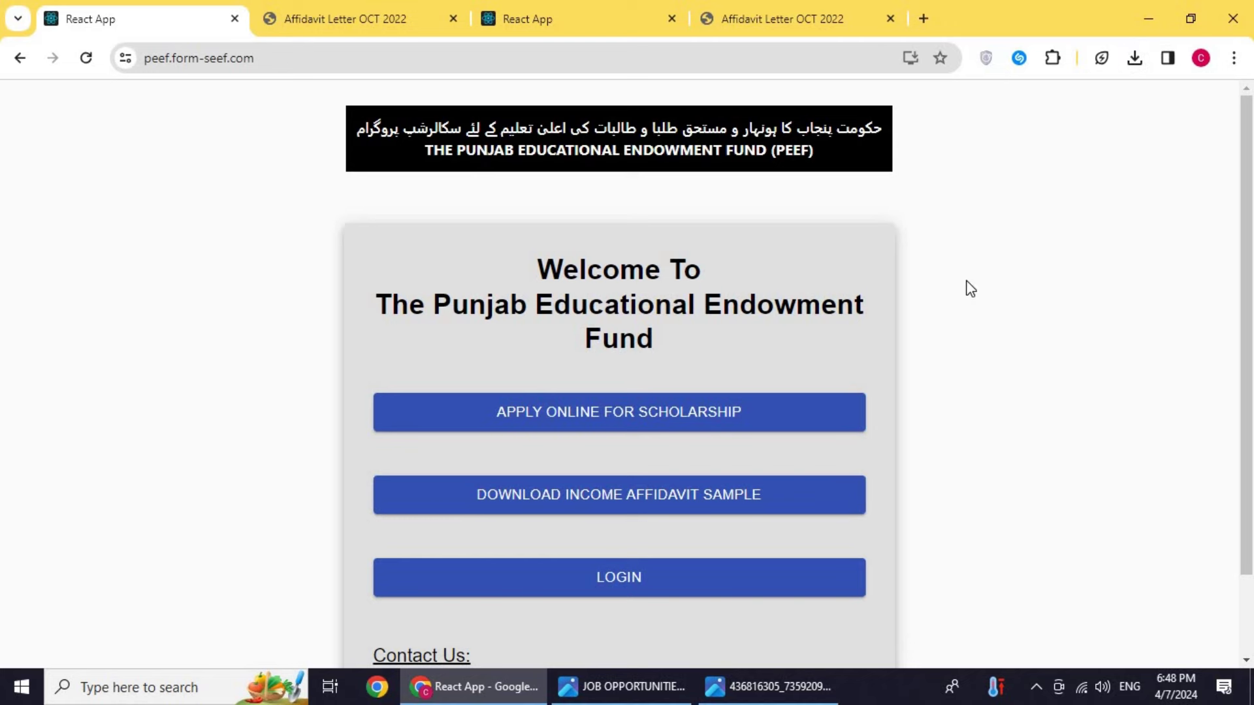
pyautogui.scroll(-2, 963, 261)
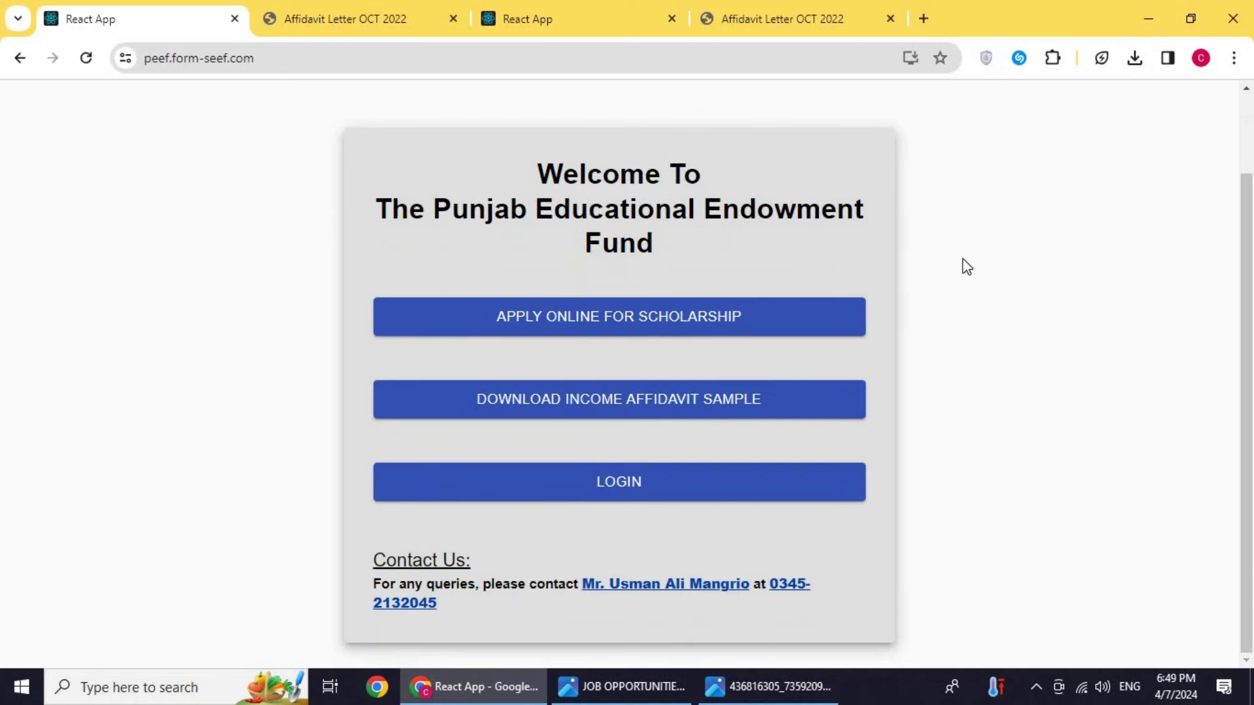
pyautogui.scroll(2, 904, 224)
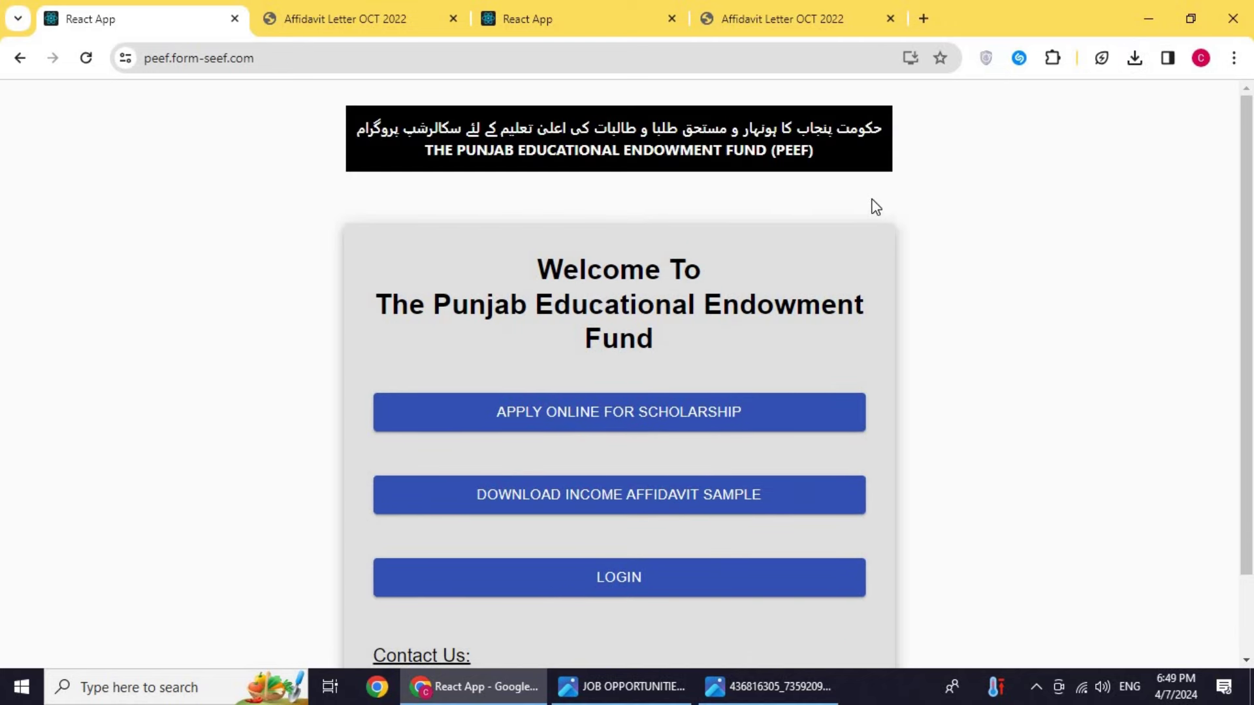